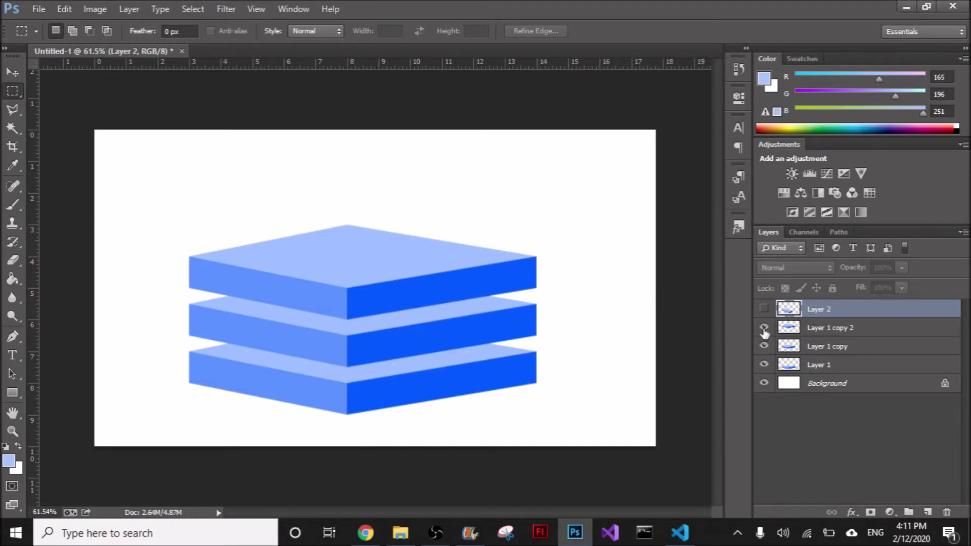
Hide Layer 1, both of its copies and Layer 2, and add a new empty layer above them
left_click_drag(764, 329, 764, 364)
left_click(765, 346)
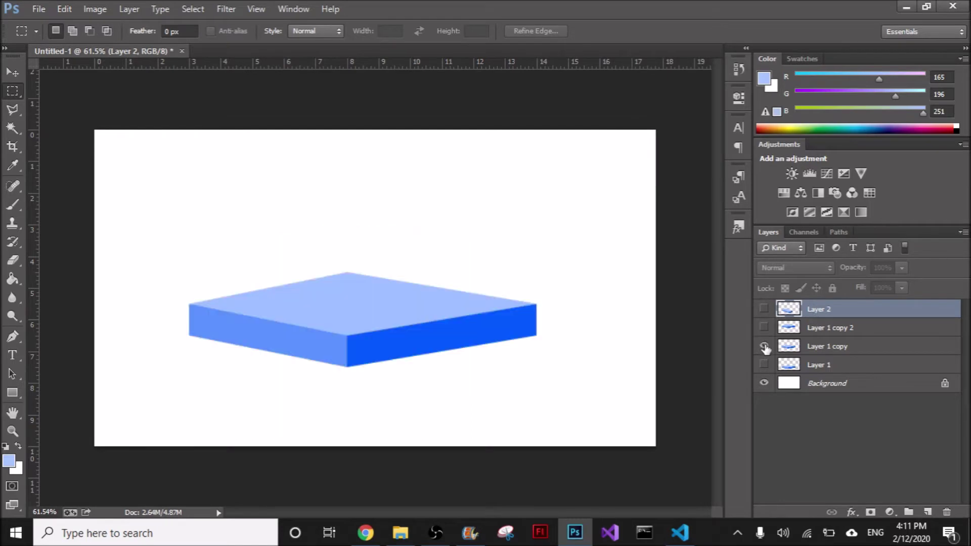
left_click(764, 345)
left_click(764, 308)
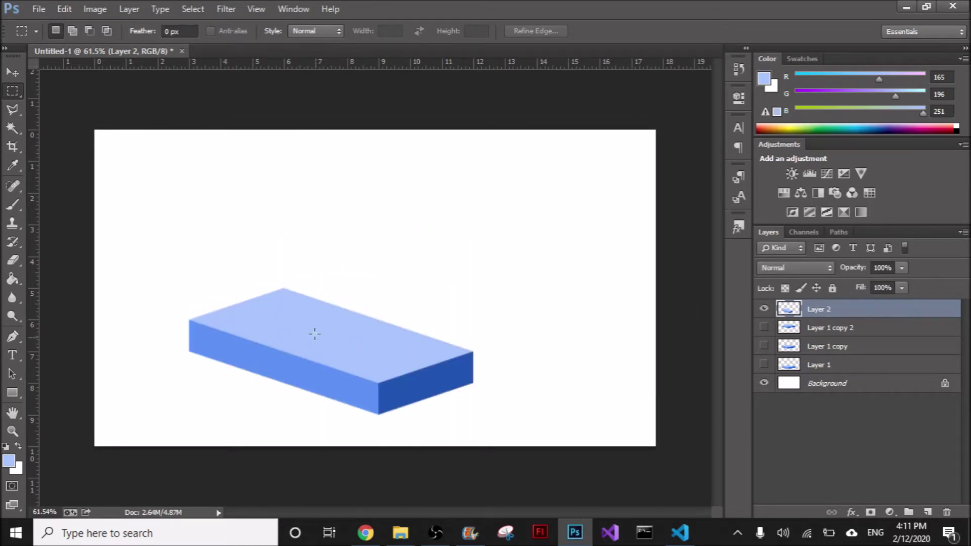
left_click(764, 309)
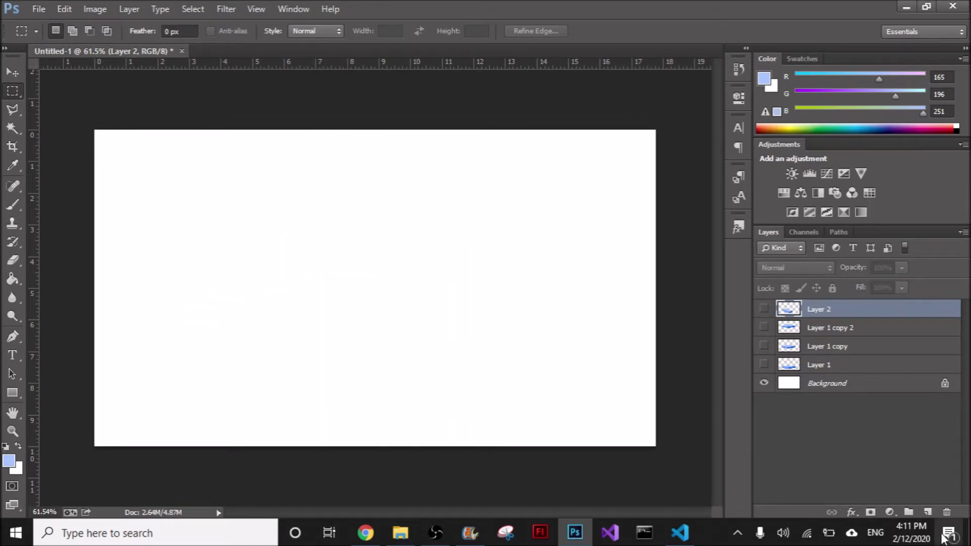
left_click(929, 513)
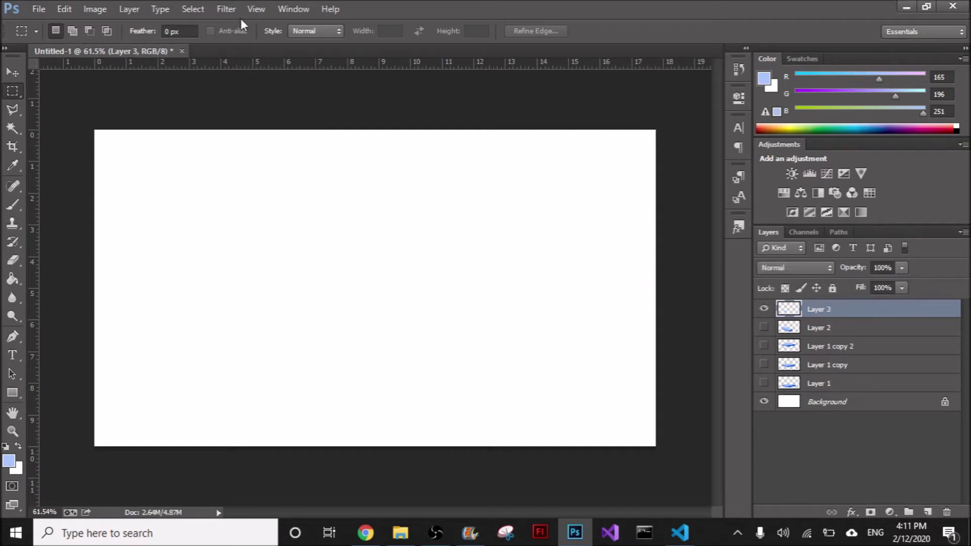
left_click(436, 533)
left_click(440, 533)
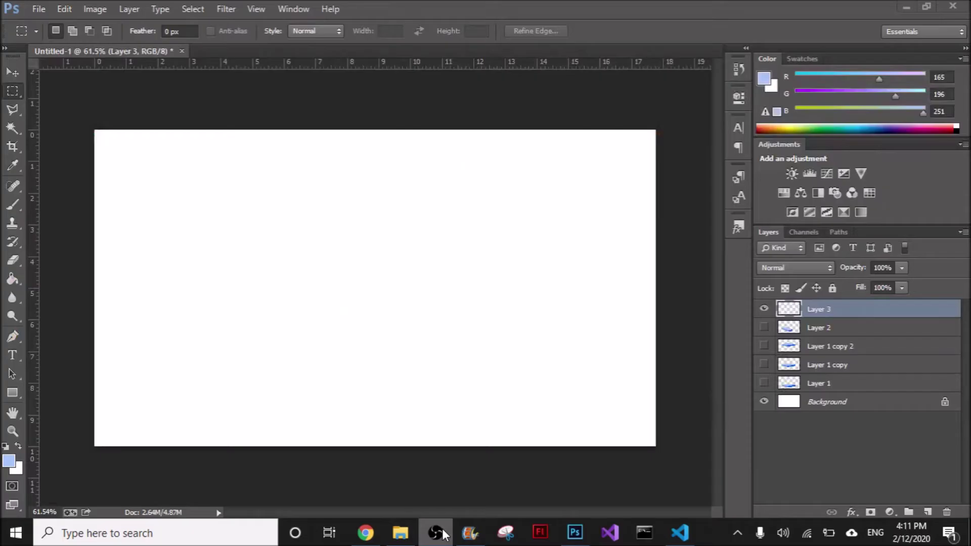
Show the grid over the canvas
left_click(248, 9)
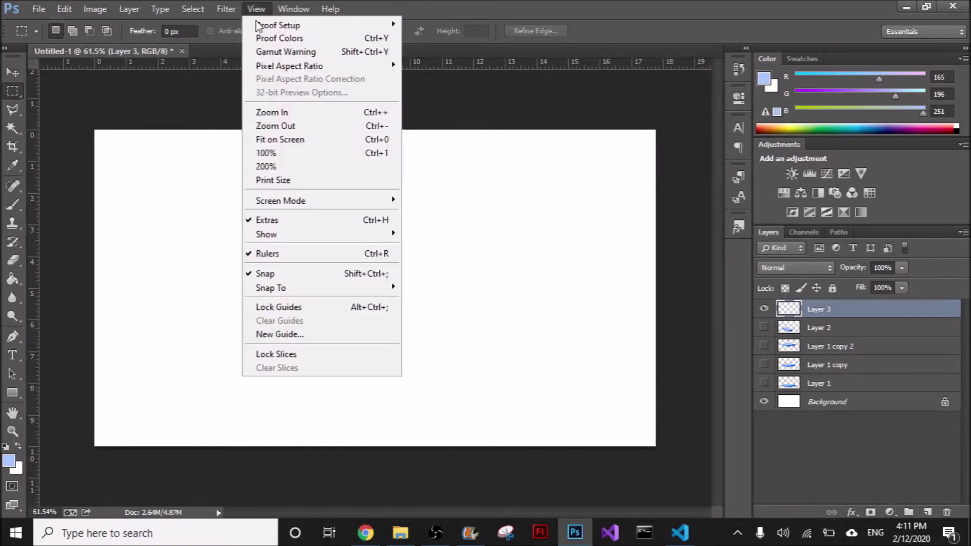
mouse_move(289, 242)
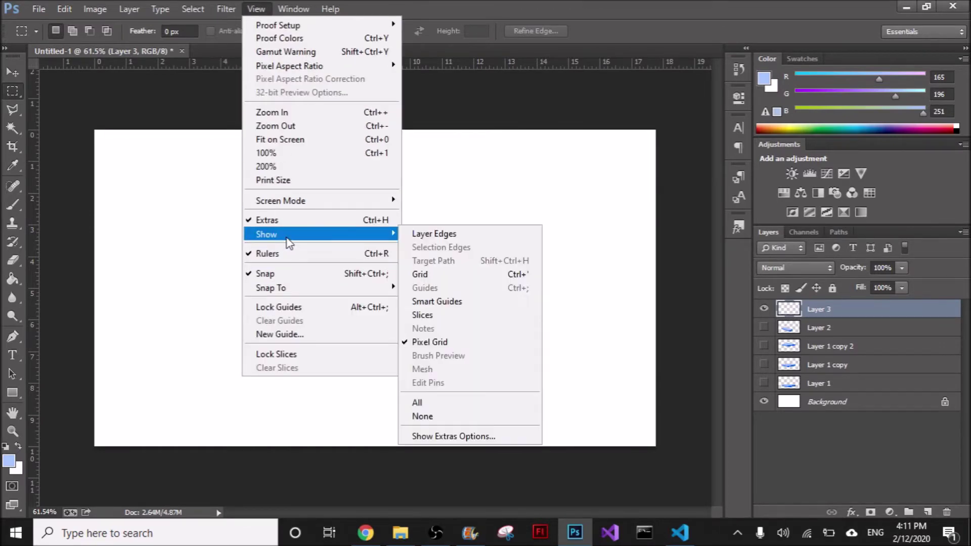
left_click(443, 273)
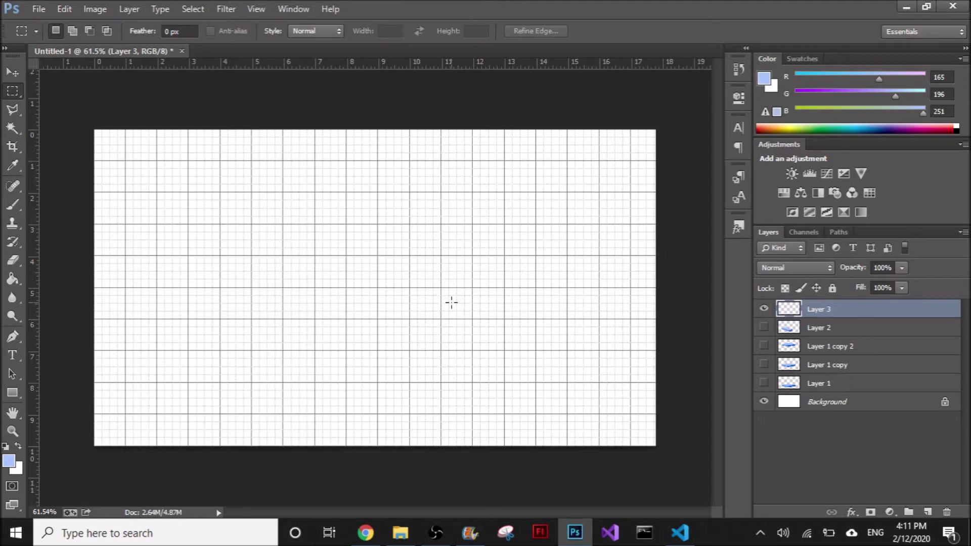
scroll(468, 282, "up", 1)
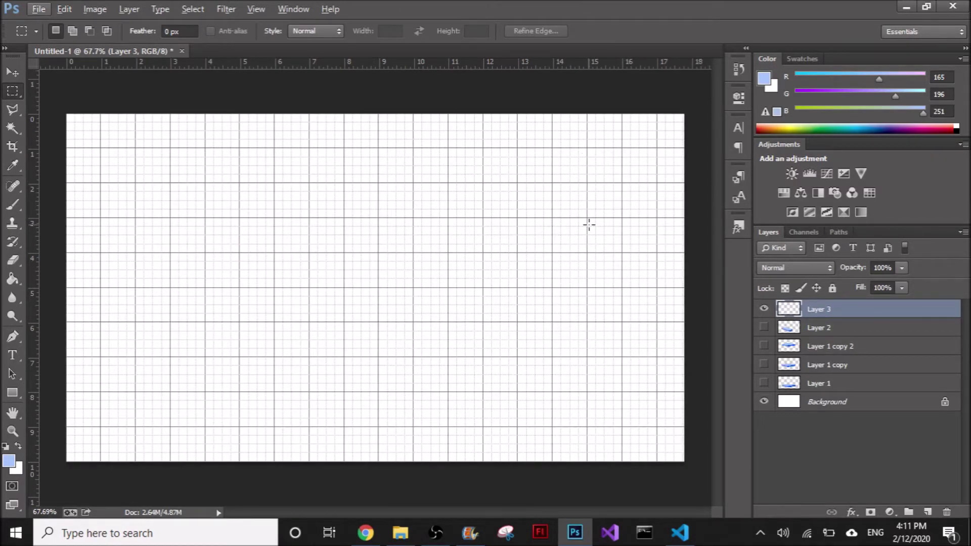
Try painting freehand black brush strokes across the grid on Layer 3 with the default colours, and undo them
left_click(5, 447)
left_click(19, 205)
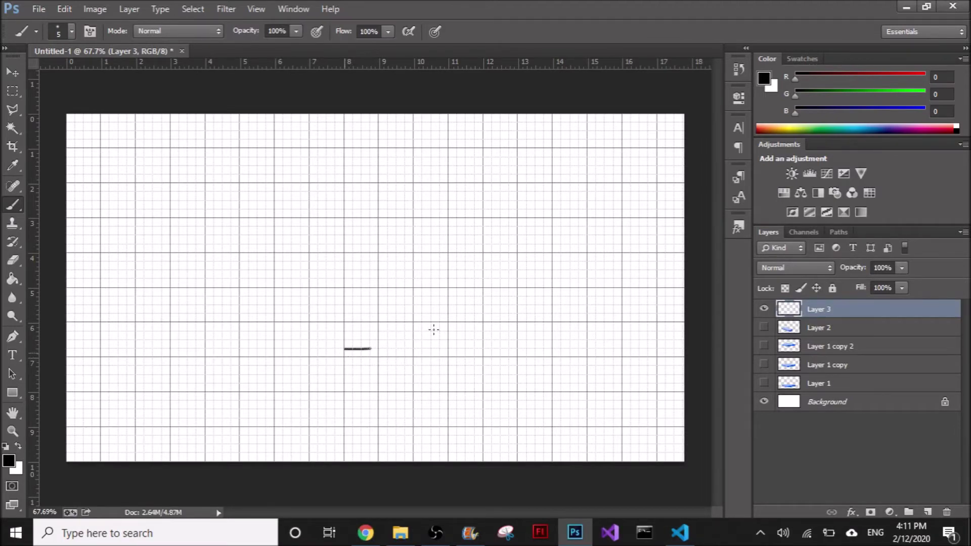
mouse_move(434, 329)
left_mouse_down()
mouse_move(424, 328)
mouse_move(442, 330)
mouse_move(436, 356)
left_mouse_up()
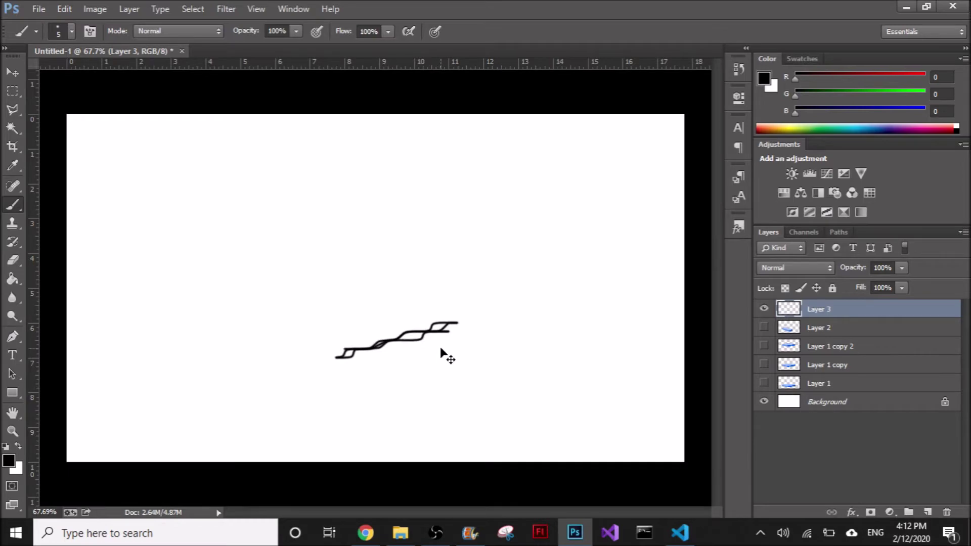
key("ctrl+z")
scroll(469, 292, "down", 1)
scroll(468, 293, "up", 2)
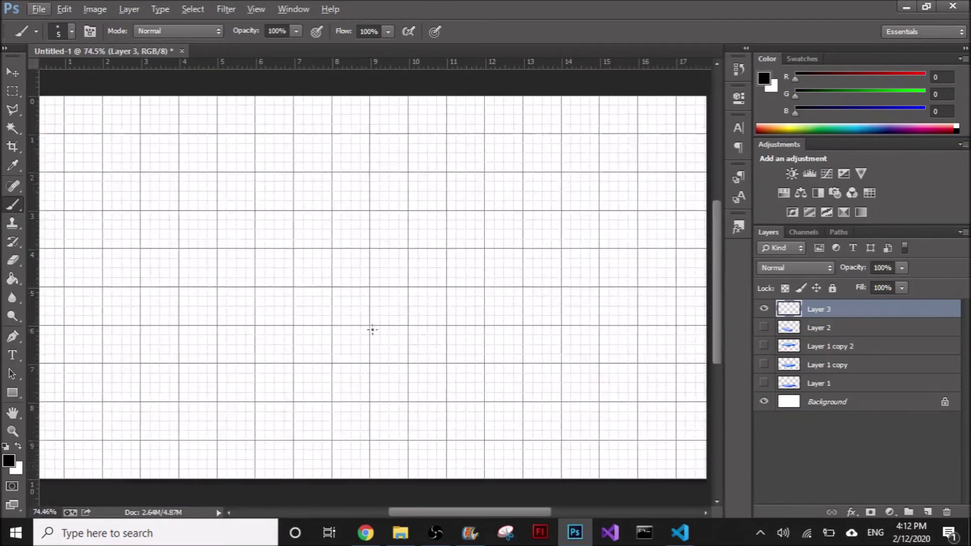
scroll(406, 318, "down", 1)
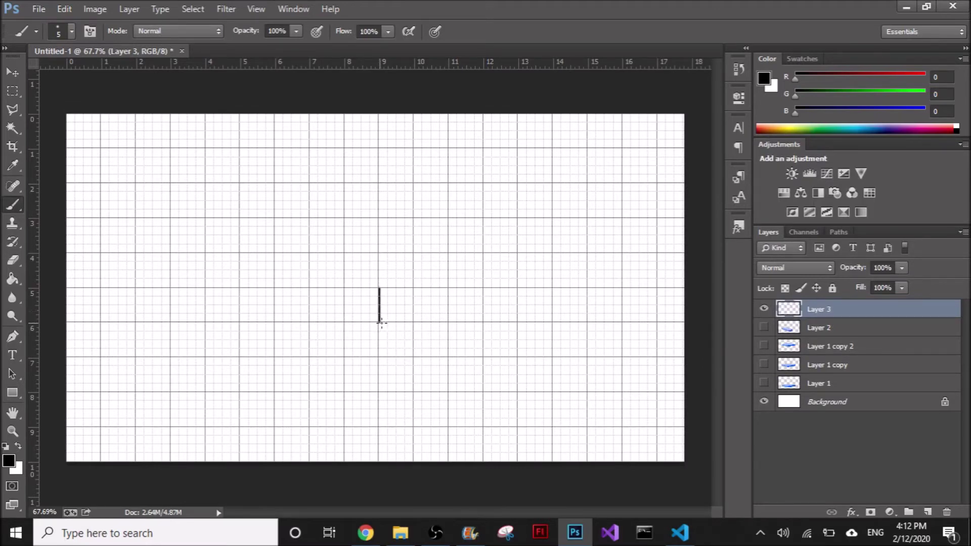
Try painting a black outline 3 by 1 grid squares along the grid lines with an extension above it, and undo the strokes
left_click_drag(382, 323, 462, 327)
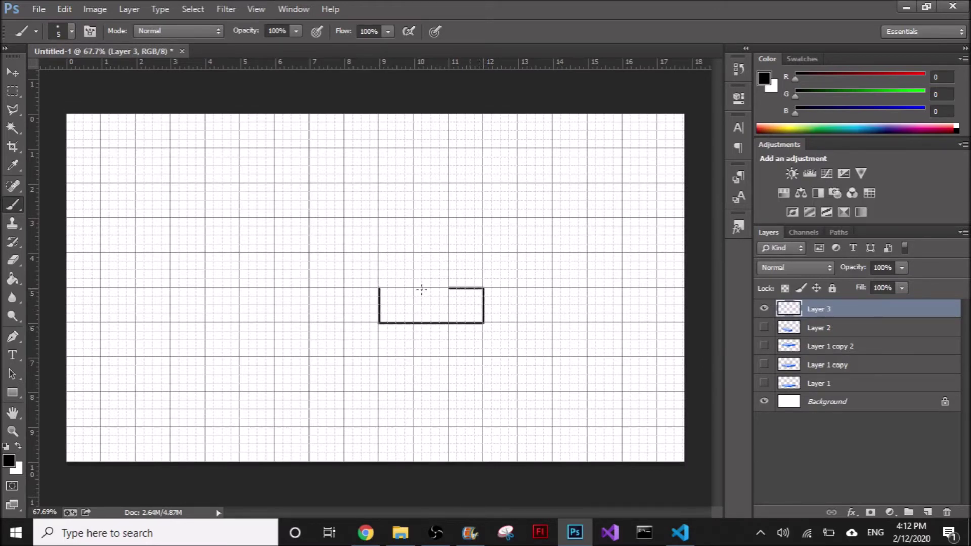
left_click_drag(421, 290, 385, 289)
left_click_drag(456, 290, 484, 292)
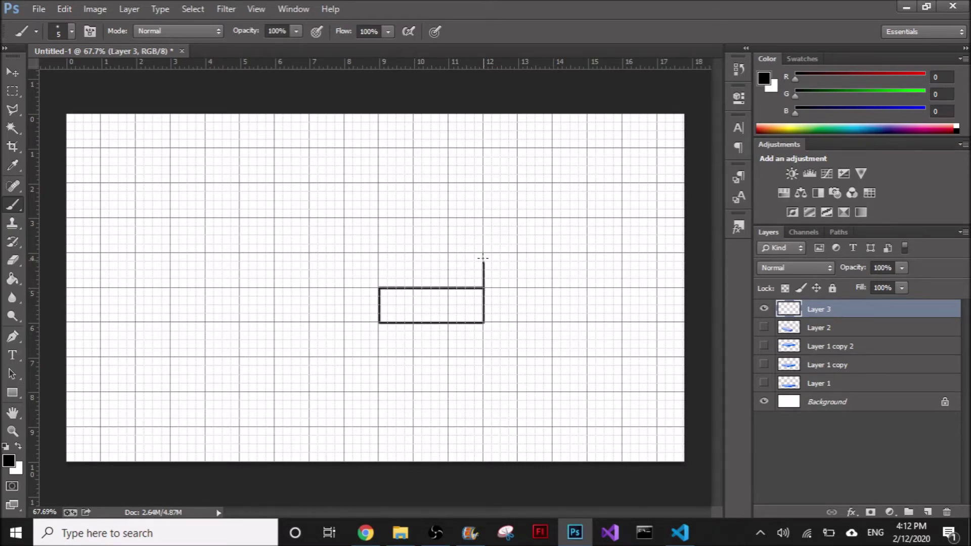
mouse_move(482, 258)
left_mouse_down()
mouse_move(591, 255)
mouse_move(494, 286)
mouse_move(584, 291)
left_mouse_up()
key("ctrl+z")
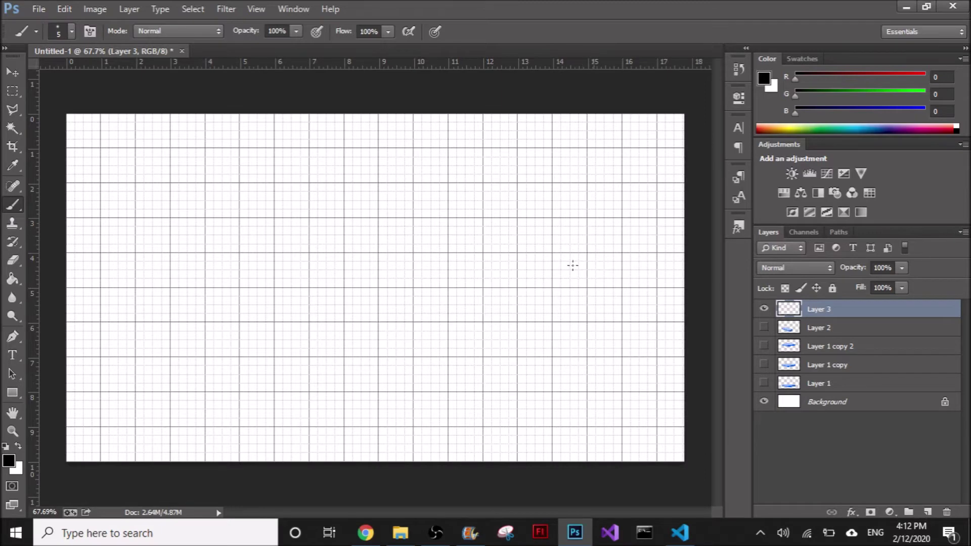
Select a slanted parallelogram with the Polygonal Lasso, cornered at ruler positions (9, 8), (15, 6), (15, 5) and (9, 7)
left_click(13, 109)
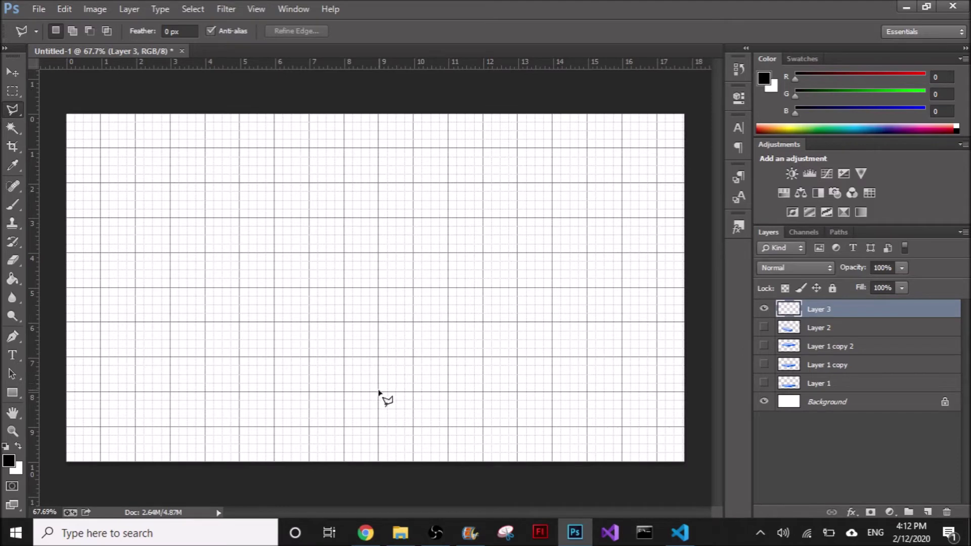
left_click(13, 128)
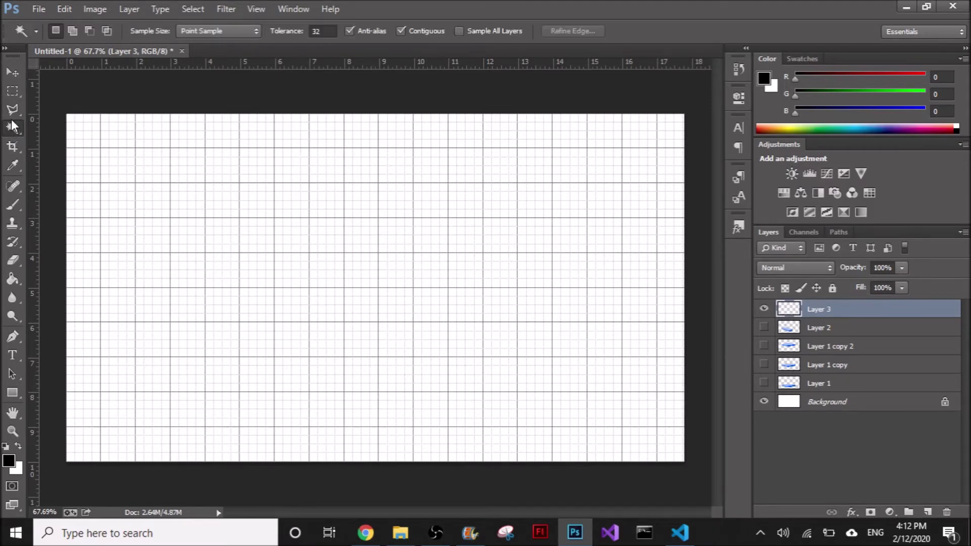
right_click(13, 123)
left_click(12, 115)
right_click(14, 113)
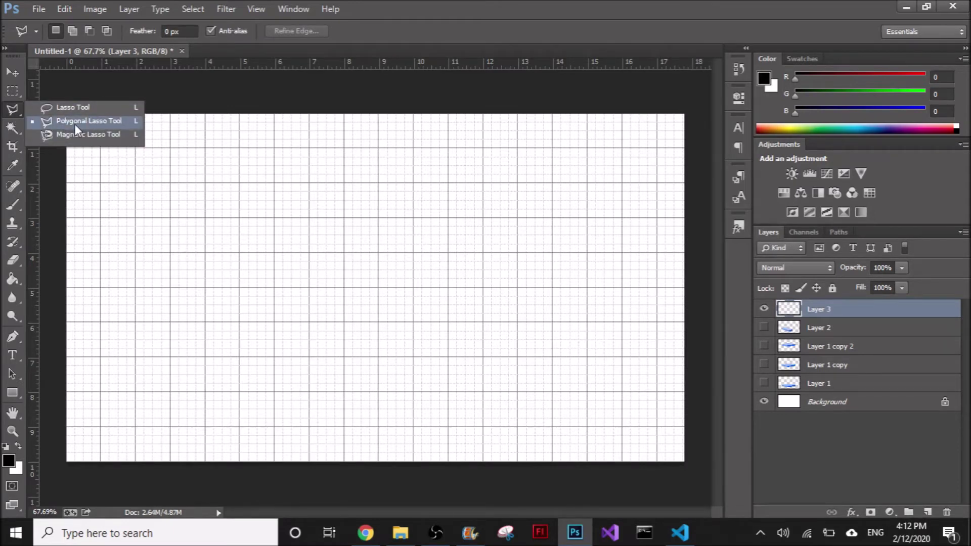
left_click(93, 125)
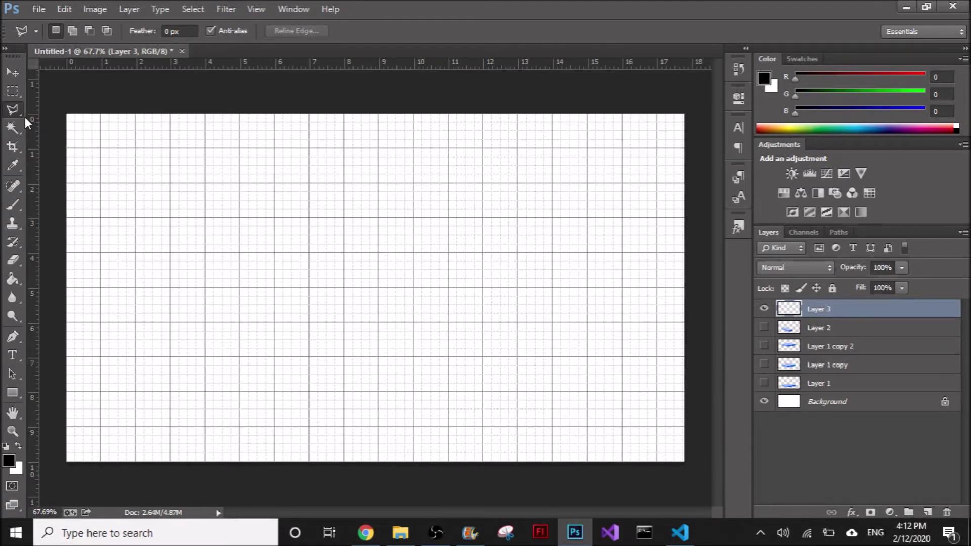
right_click(15, 108)
left_click(15, 108)
left_click(379, 393)
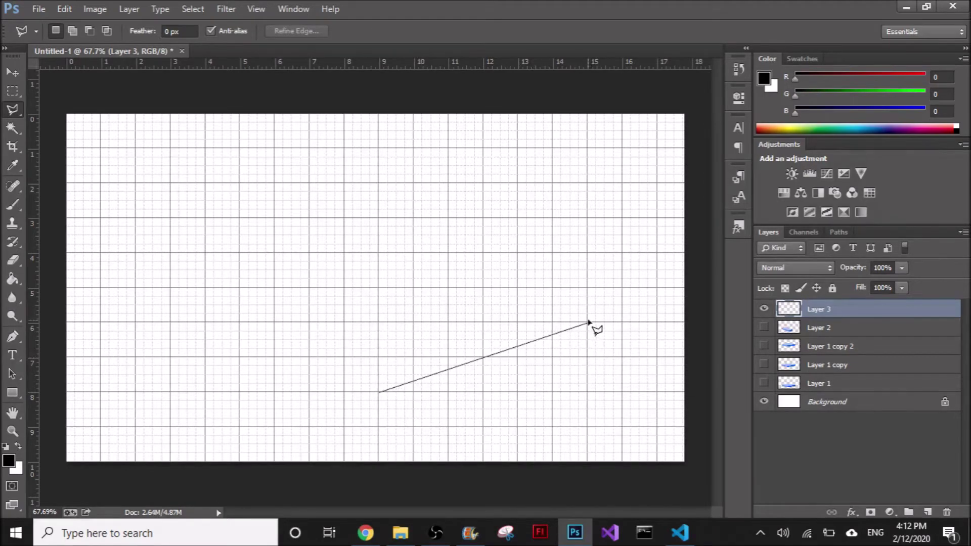
left_click(588, 322)
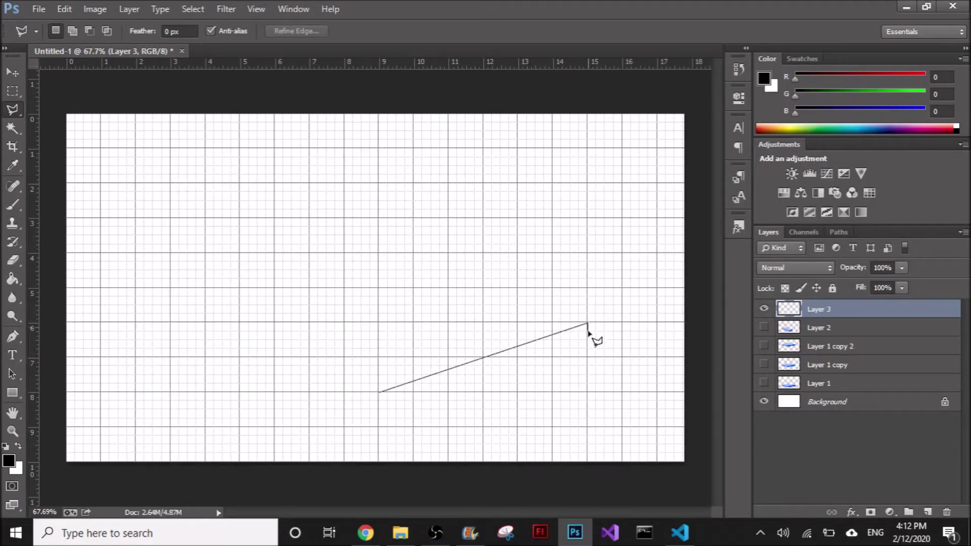
left_click(588, 288)
left_click(380, 358)
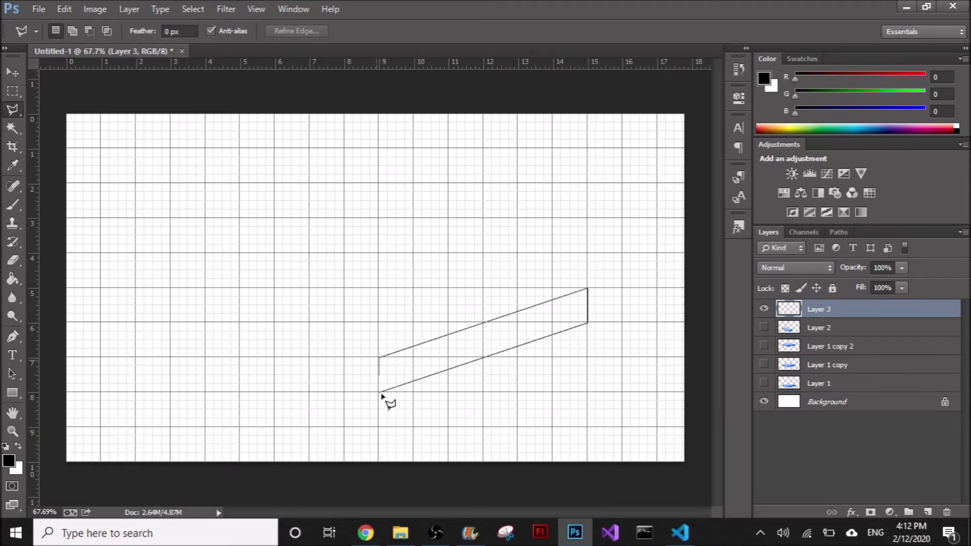
left_click(380, 395)
Fill the selected parallelogram with dark blue #13439c and deselect it
left_click(8, 460)
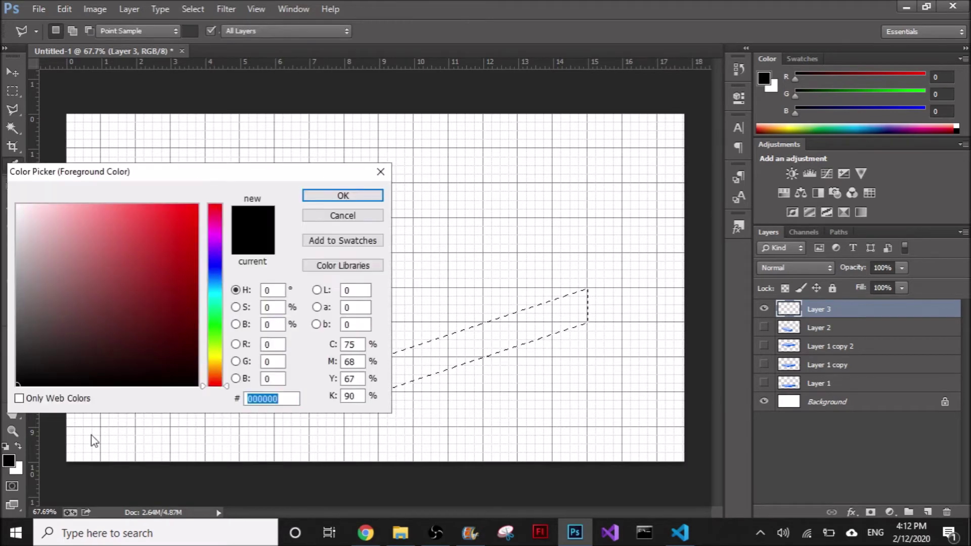
left_click(217, 277)
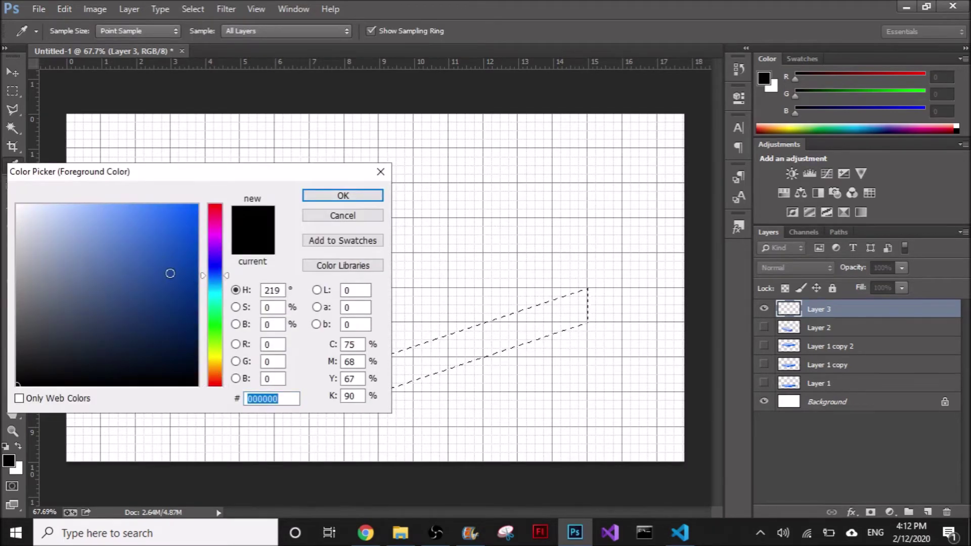
type("13439c")
key("Return")
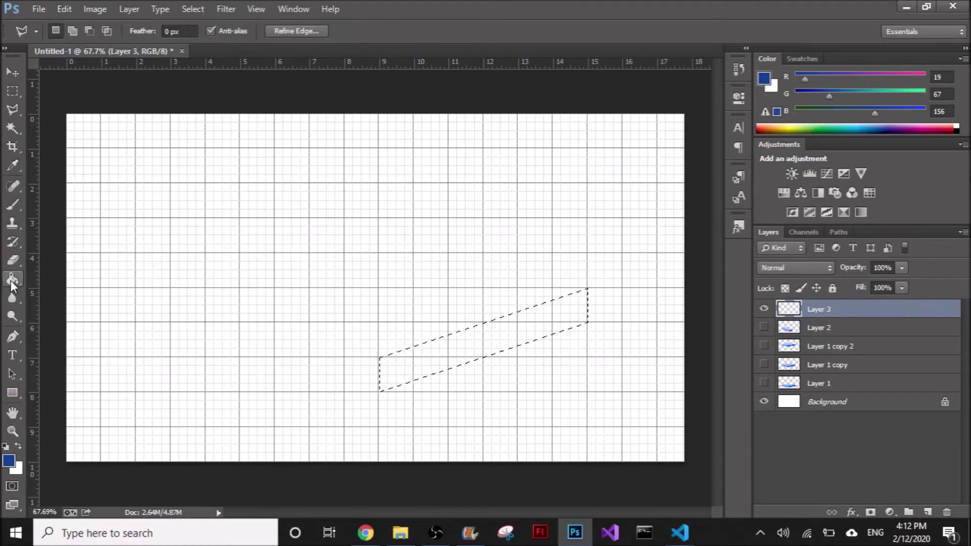
left_click(12, 282)
left_click(450, 353)
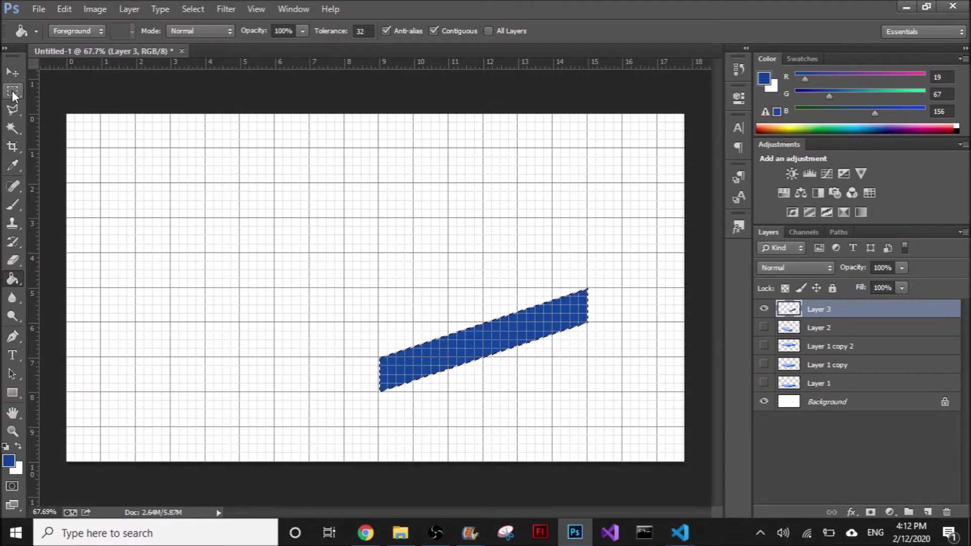
left_click(12, 90)
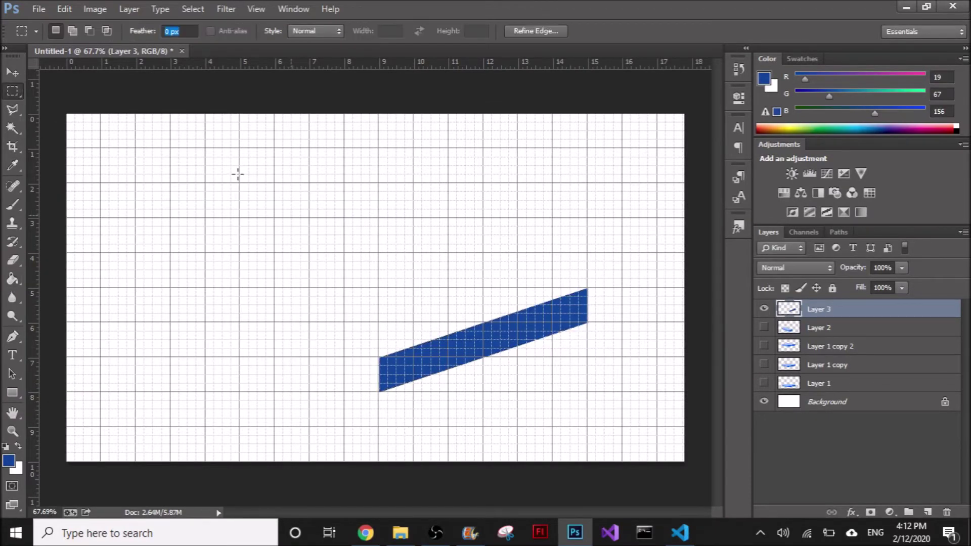
Select the adjoining left face with the Polygonal Lasso, cornered at ruler positions (9, 8), (6, 7), (6, 6) and (9, 7)
left_click(13, 109)
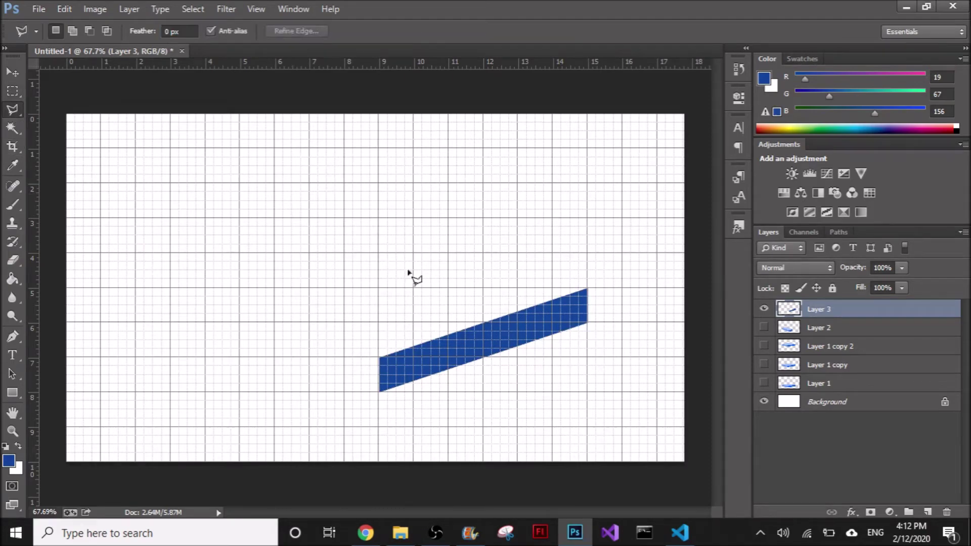
left_click(379, 393)
left_click(274, 357)
left_click(275, 323)
left_click(379, 358)
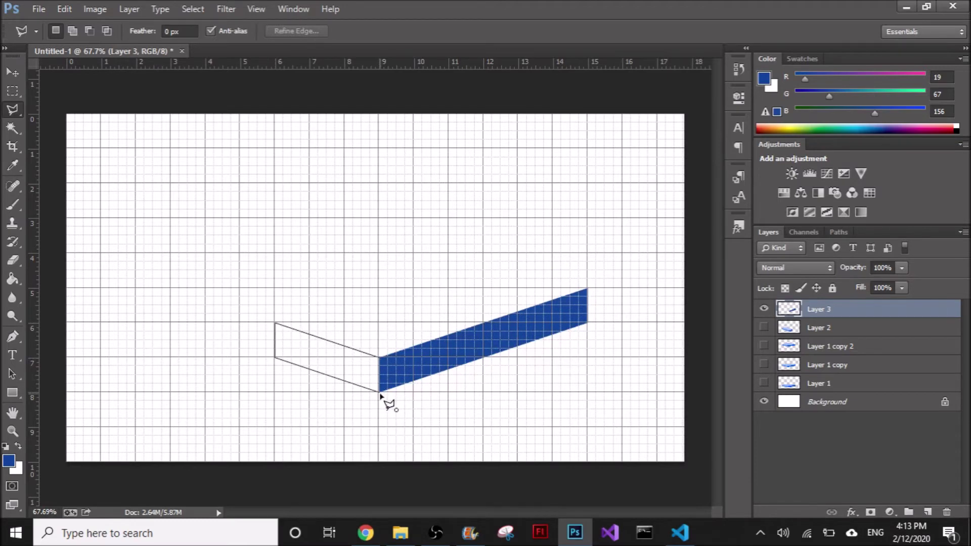
left_click(380, 392)
Fill the selected left face with a lighter blue, RGB 54, 114, 225, and deselect it
left_click(9, 461)
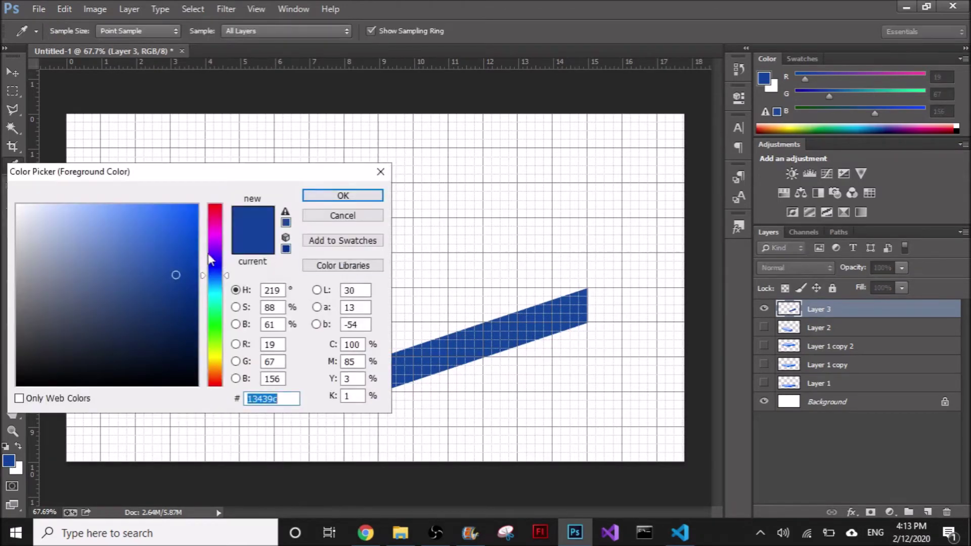
left_click_drag(175, 274, 153, 222)
left_click(343, 196)
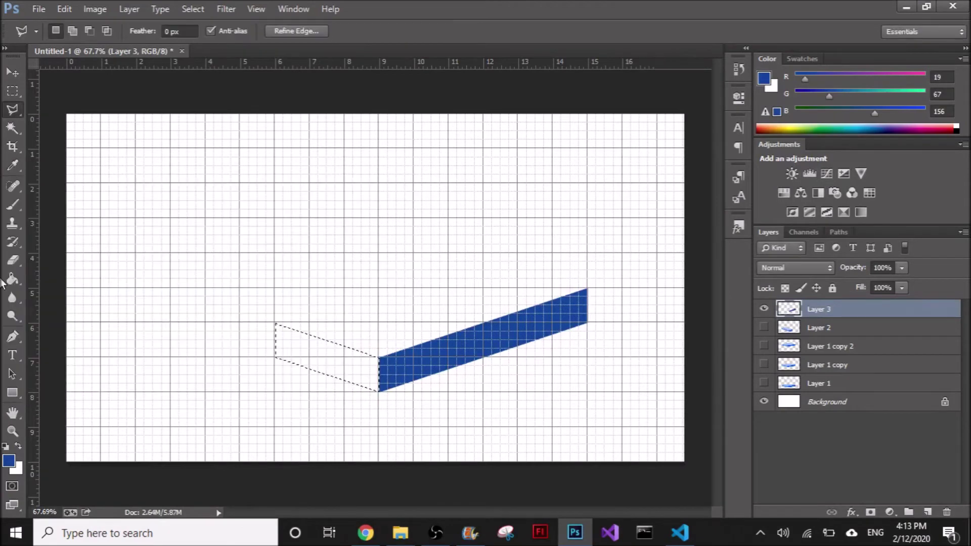
left_click(15, 282)
left_click(353, 379)
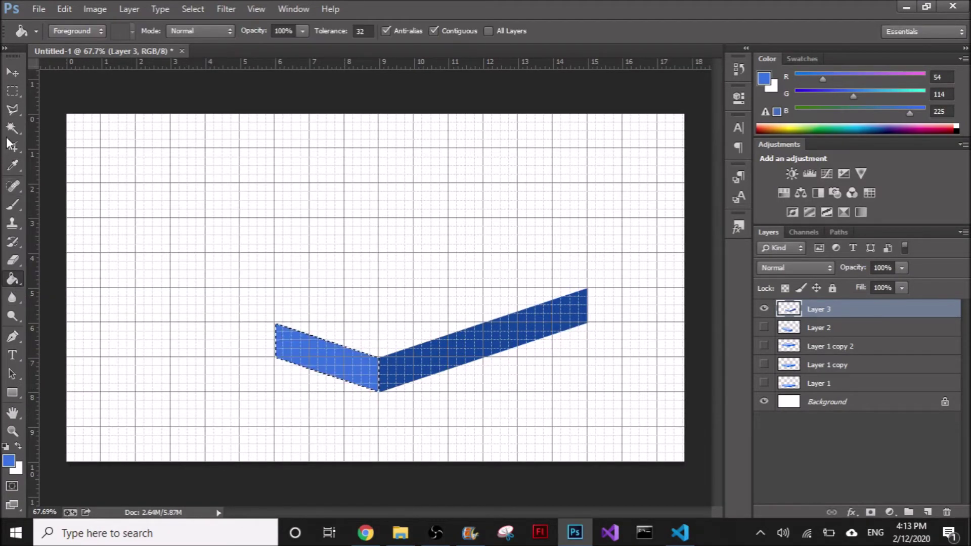
left_click(10, 96)
left_click(96, 121)
Select the box's top face with the Polygonal Lasso, cornered at ruler positions (6, 6), (12, 4), (15, 5) and (9, 7)
left_click(18, 112)
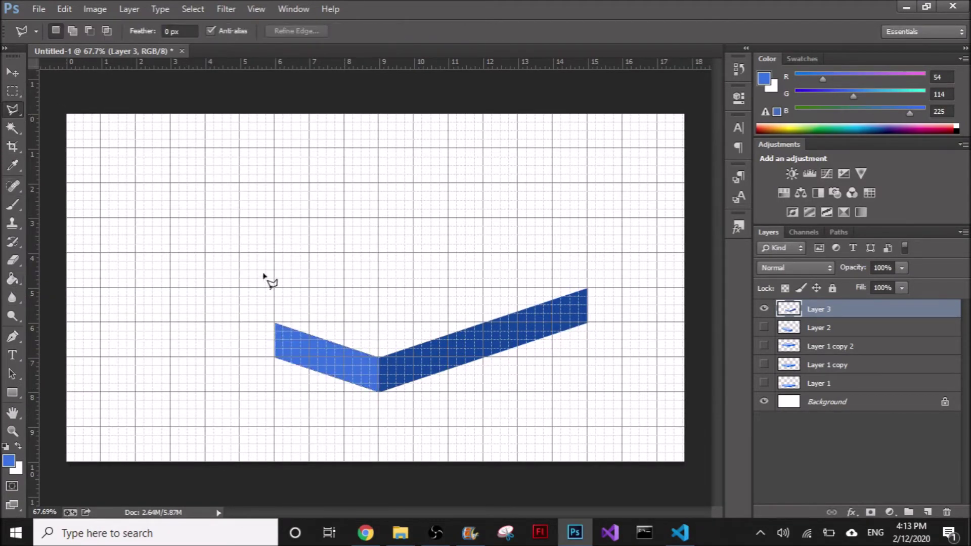
left_click(276, 323)
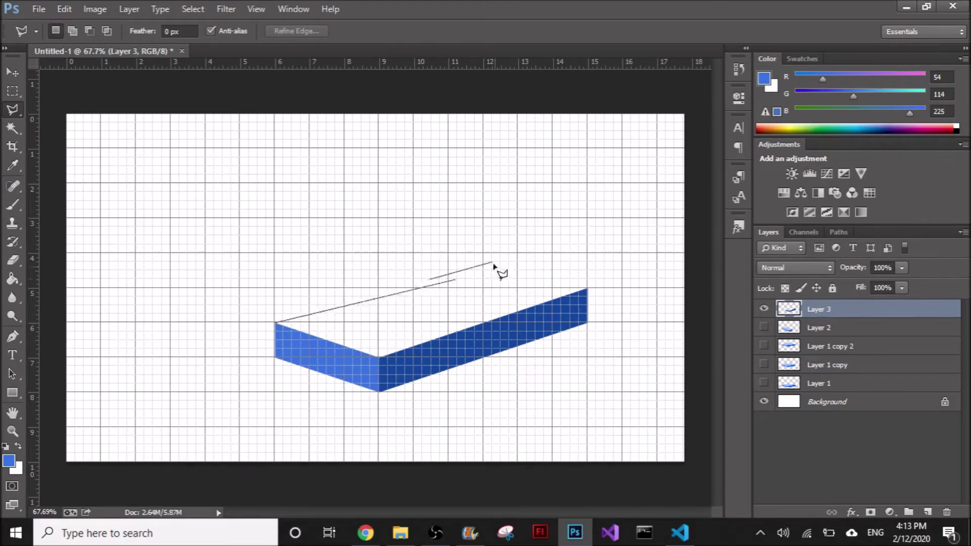
left_click(482, 253)
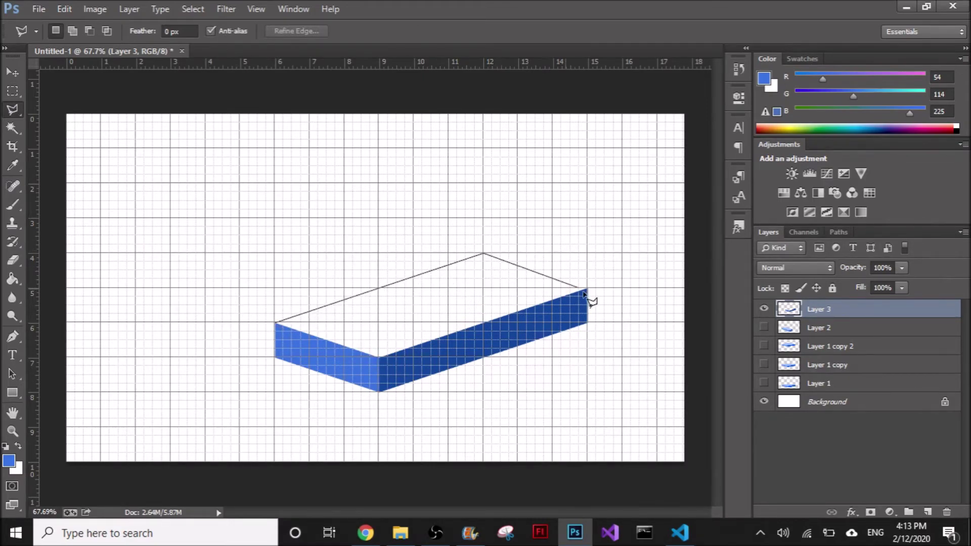
left_click(587, 289)
left_click(379, 358)
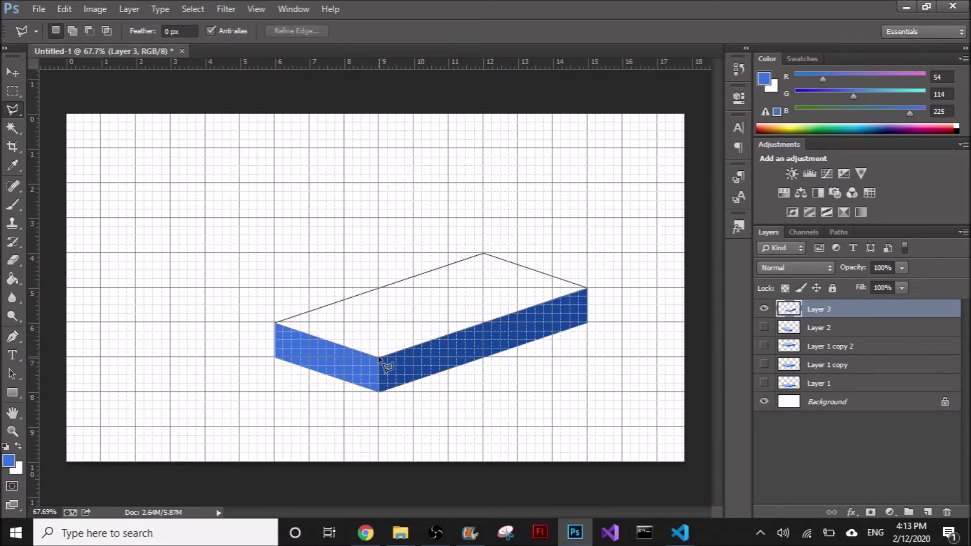
left_click(276, 323)
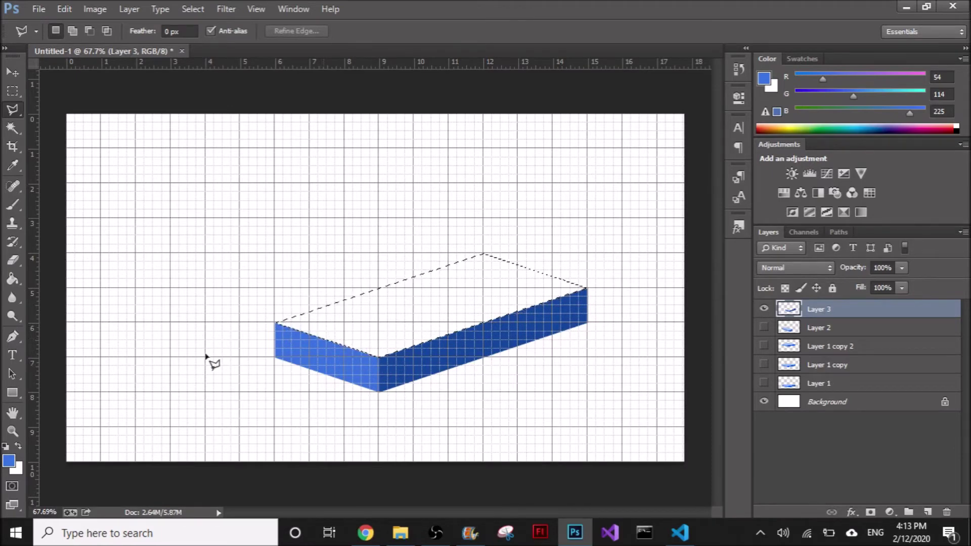
Fill the selected top face with a light blue, RGB 136, 176, 250, and deselect it
left_click(8, 460)
mouse_move(101, 226)
left_mouse_down()
mouse_move(109, 210)
mouse_move(97, 208)
left_mouse_up()
left_click(336, 195)
key("alt+BackSpace")
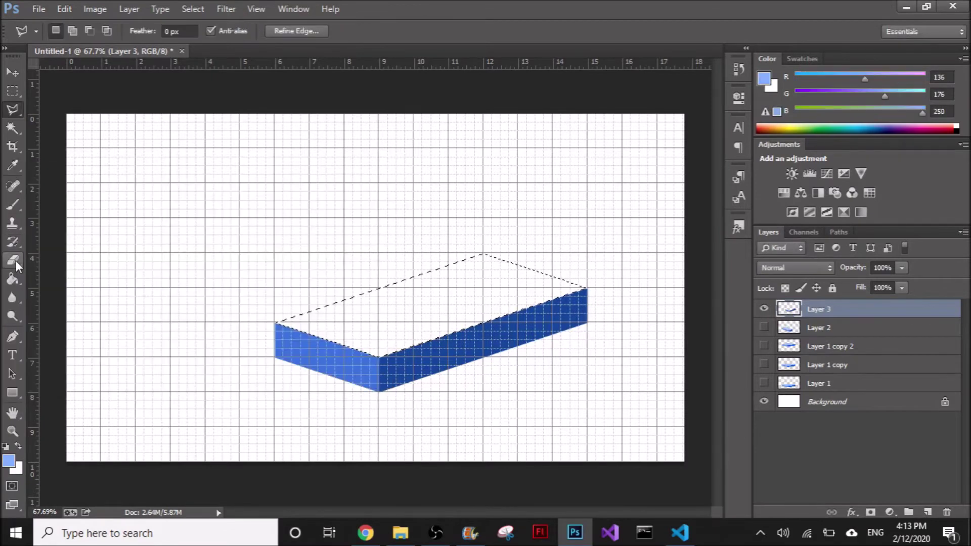
left_click(13, 278)
left_click(391, 306)
left_click(12, 91)
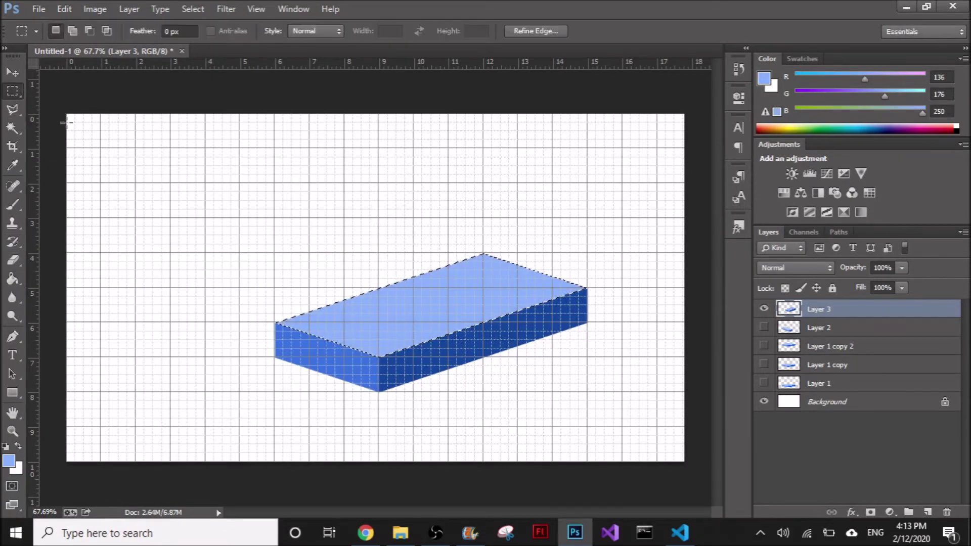
key("ctrl+d")
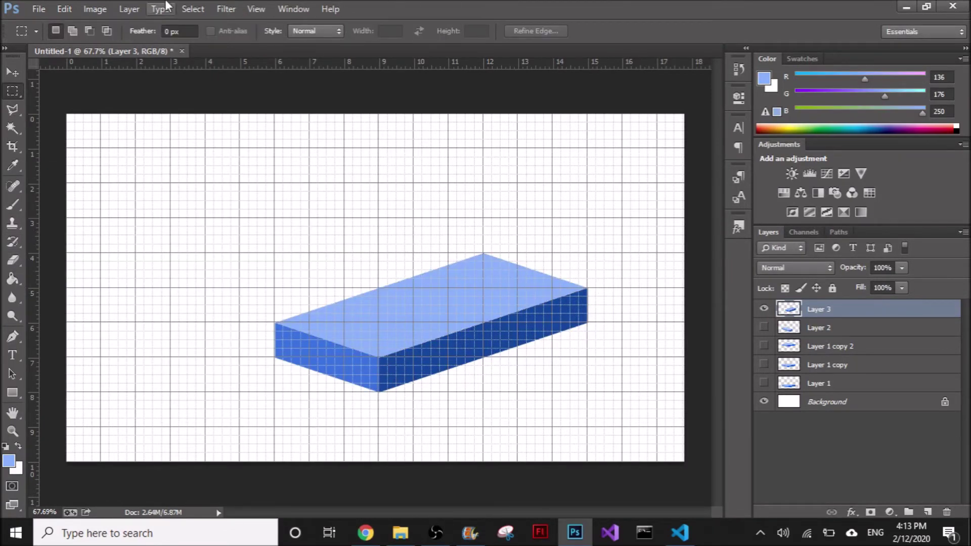
Hide the grid and examine the shaded box up close and from farther away
left_click(250, 12)
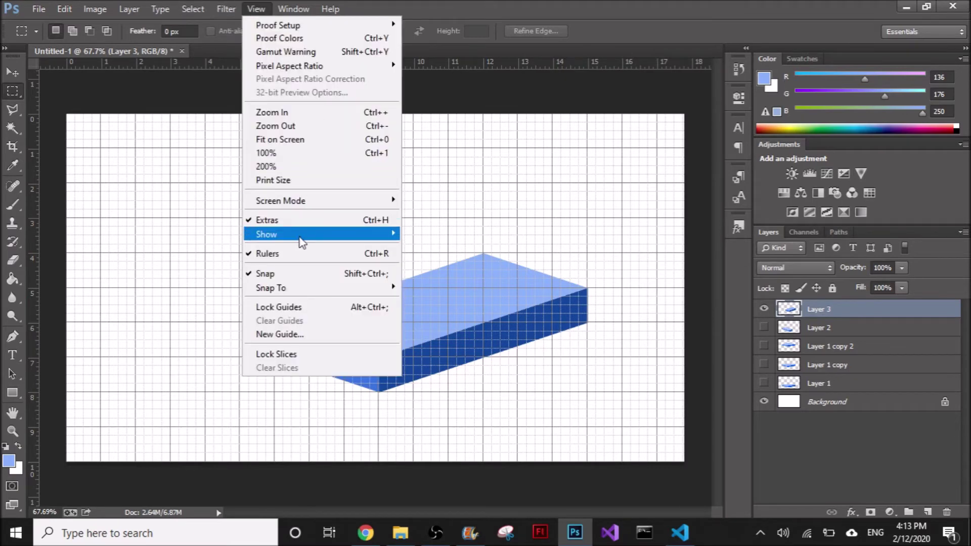
mouse_move(303, 236)
left_click(447, 275)
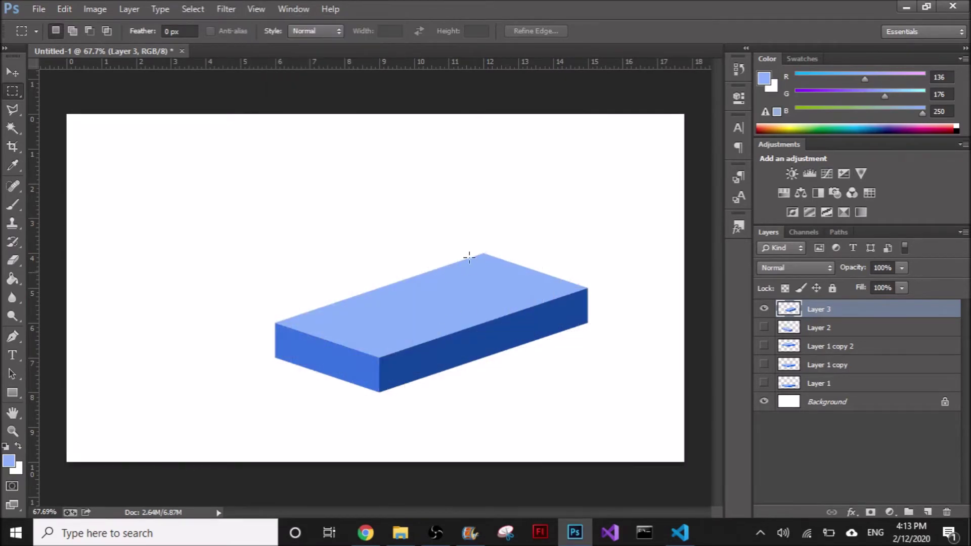
scroll(508, 349, "up", 2)
scroll(462, 325, "down", 3)
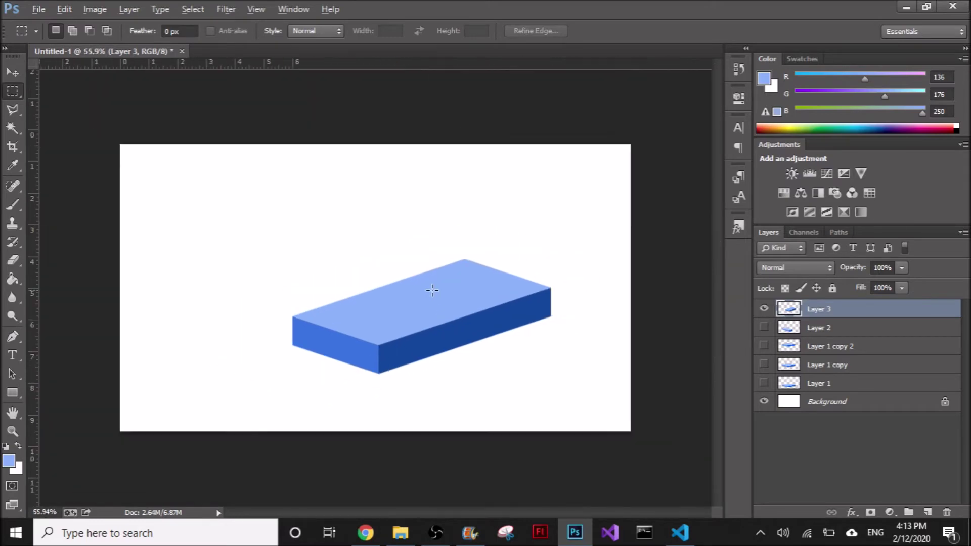
scroll(521, 299, "up", 3)
scroll(519, 314, "up", 1)
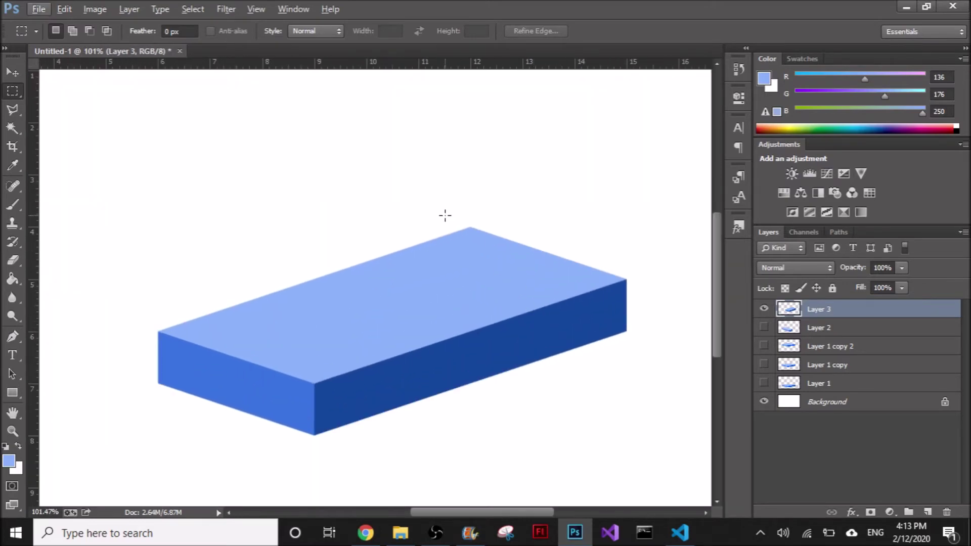
scroll(463, 235, "down", 2)
scroll(430, 130, "down", 3)
Show the grid again and fill a Polygonal Lasso face at ruler positions (6, 6), (3, 5), (6, 4) and (9, 5) with the same light blue
left_click(256, 9)
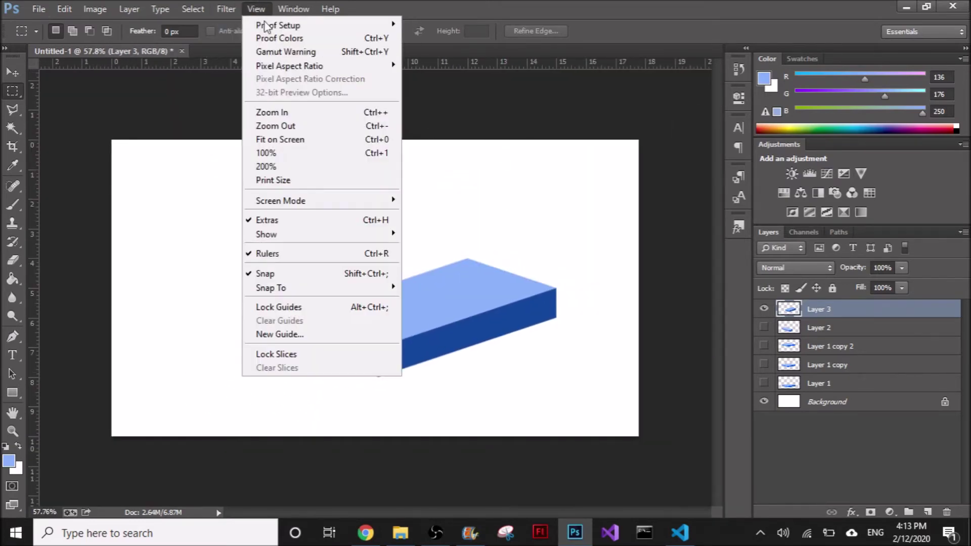
left_click(434, 276)
left_click(13, 110)
scroll(271, 323, "up", 1)
left_click(271, 323)
left_click(164, 288)
left_click(271, 252)
left_click(379, 289)
left_click(271, 323)
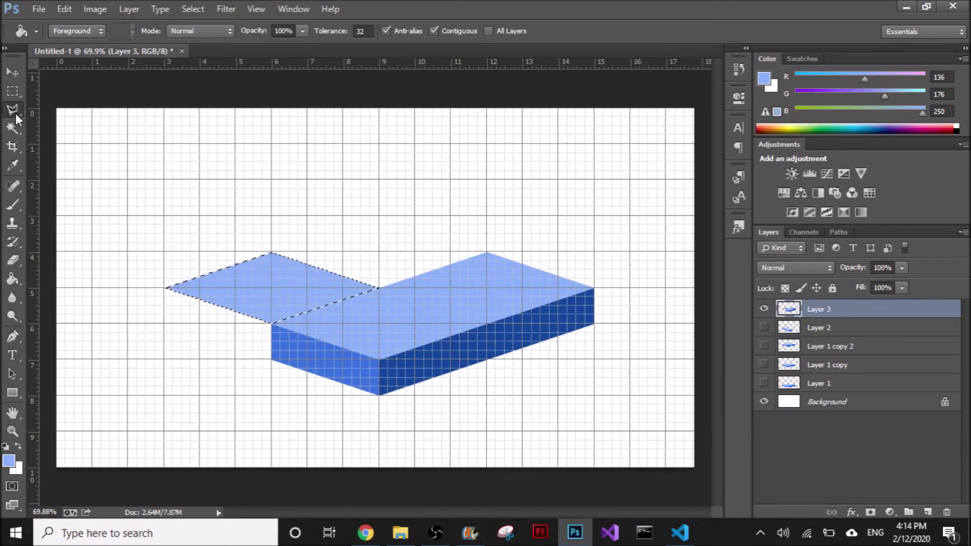
Select the side face at ruler positions (3, 5), (3, 6), (6, 7) and (6, 6), fill it with RGB 54, 114, 225, and deselect
left_click(13, 110)
left_click(164, 324)
left_click(271, 359)
left_click(9, 461)
left_click(551, 118)
left_click(13, 279)
left_click(217, 325)
left_click(13, 91)
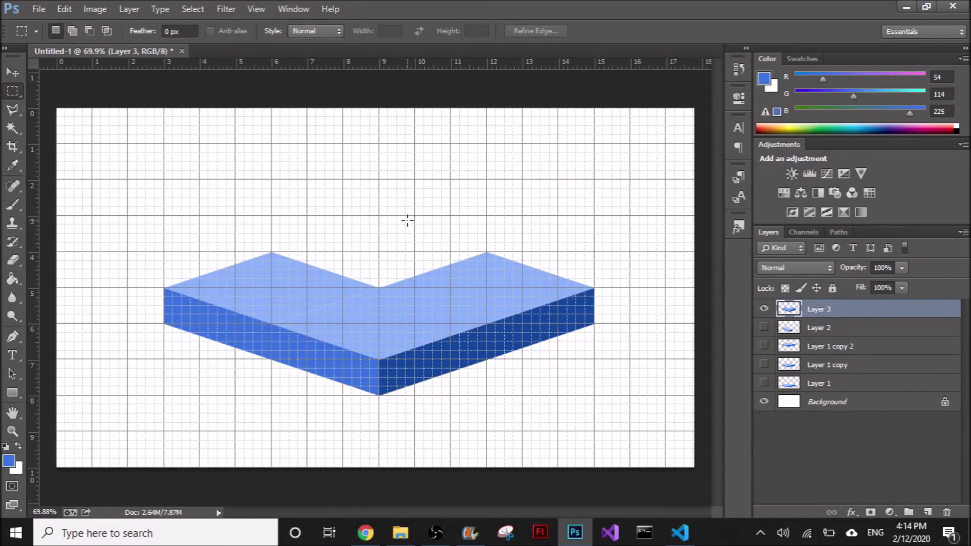
Select the upper block's left face at ruler positions (6, 4), (6, 3), (9, 4) and (9, 5), and fill it with the current blue
left_click(12, 109)
left_click(271, 252)
left_click(271, 217)
left_click(379, 253)
double_click(379, 287)
left_click(13, 279)
left_click(325, 253)
Select the upper block's right face at ruler positions (12, 4), (12, 3), (9, 4) and (9, 5), and fill it with RGB 19, 67, 156
left_click(13, 110)
left_click(486, 252)
left_click(486, 216)
left_click(379, 252)
left_click(379, 288)
left_click(486, 252)
left_click(8, 461)
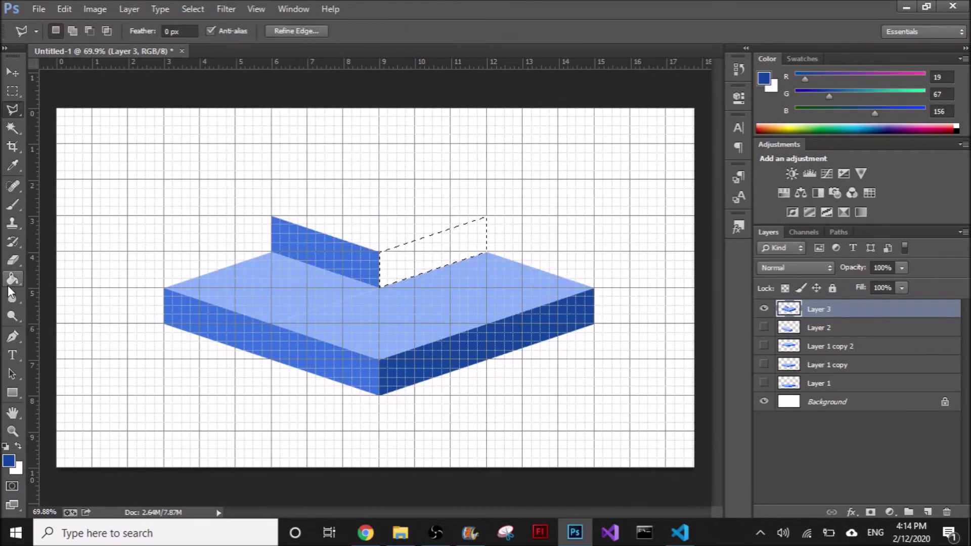
left_click(12, 279)
left_click(433, 253)
Fill the upper block's top face with light blue, RGB 136, 177, 250, and deselect it
left_click(7, 460)
left_click(378, 344)
left_click(550, 118)
left_click(13, 279)
left_click(379, 217)
left_click(12, 91)
Hide the grid and Layer 3, and add a new empty layer
left_click(256, 9)
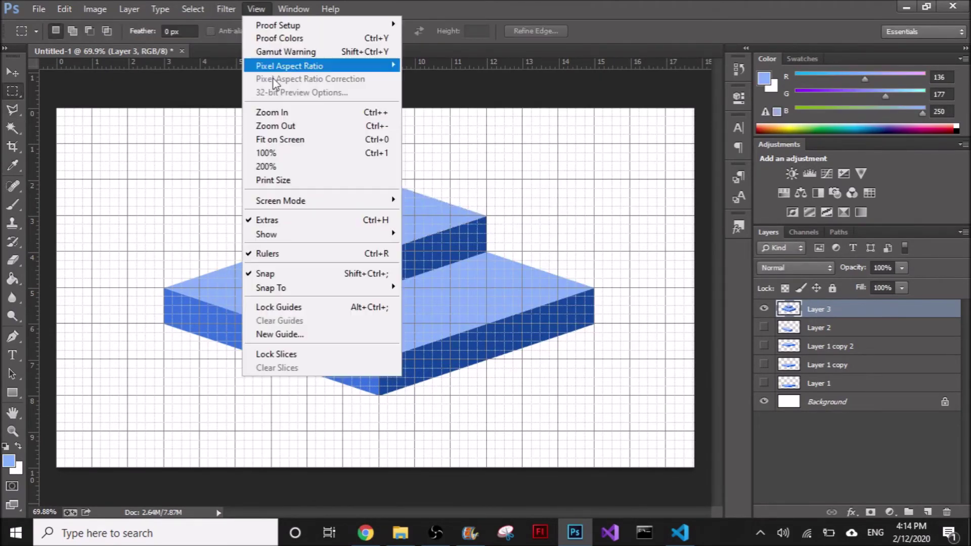
left_click(438, 274)
left_click(763, 308)
left_click(927, 513)
Show the grid and select a tall left face with the Polygonal Lasso at ruler positions (10, 9), (7, 8), (7, 1) and (10, 2)
left_click(256, 9)
mouse_move(283, 234)
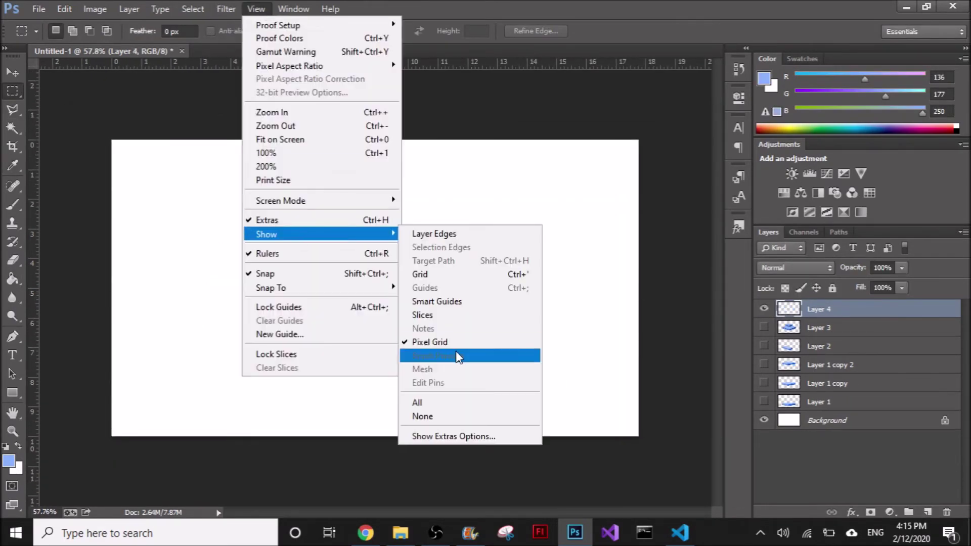
left_click(438, 274)
scroll(379, 289, "up", 1)
left_click(13, 110)
left_click(411, 418)
left_click(313, 386)
left_click(314, 159)
left_click(410, 190)
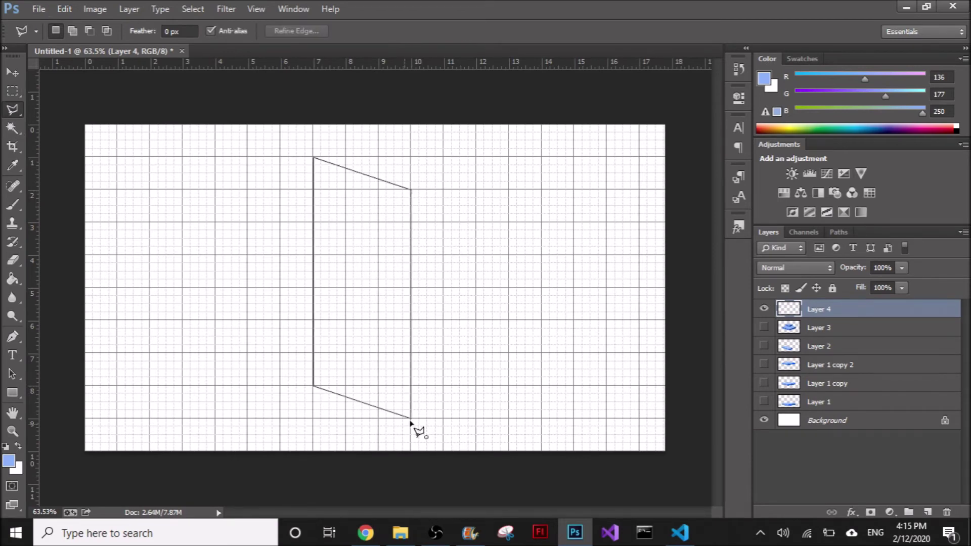
left_click(410, 418)
Fill the selected tall left face with blue, RGB 74, 130, 228, and deselect it
key("g")
left_click(363, 273)
key("ctrl+d")
key("l")
left_click(411, 418)
left_click(606, 353)
left_click(607, 158)
left_click(411, 189)
left_click(410, 418)
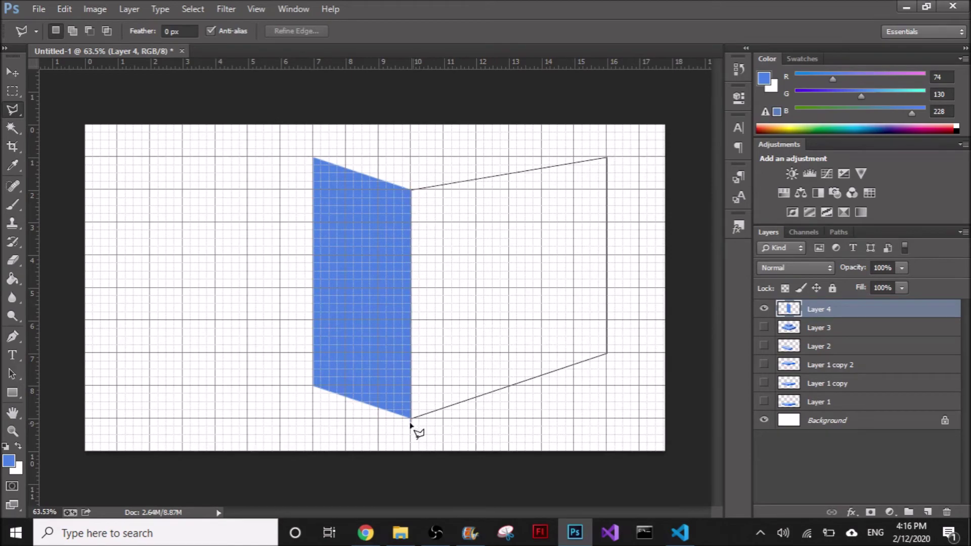
Select the right face at ruler positions (10, 9), (16, 7), (16, 0) and (10, 2), fill it with RGB 15, 63, 148, and deselect
left_click(411, 417)
left_click(607, 353)
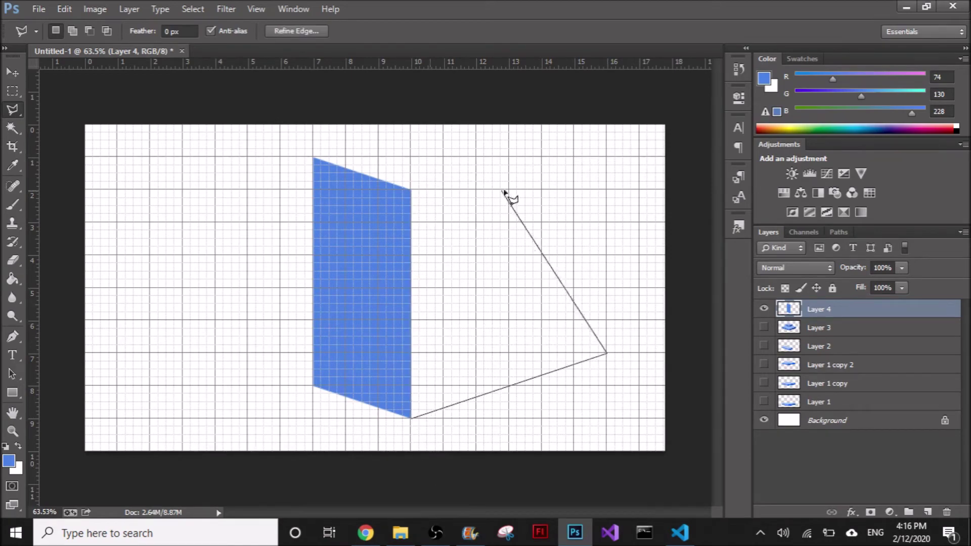
left_click(607, 127)
left_click(411, 189)
left_click(411, 418)
key("alt+BackSpace")
key("ctrl+d")
left_click(445, 222)
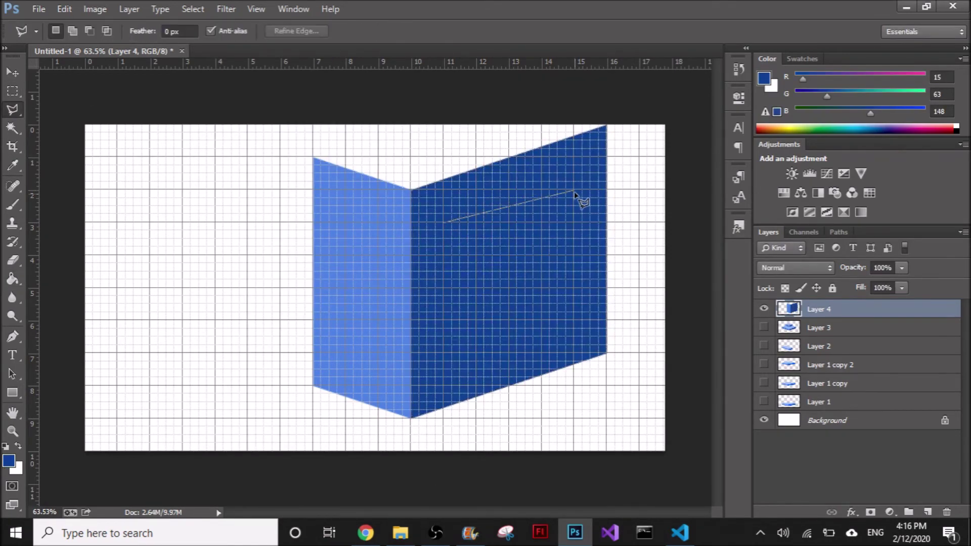
left_click(573, 190)
left_click(574, 320)
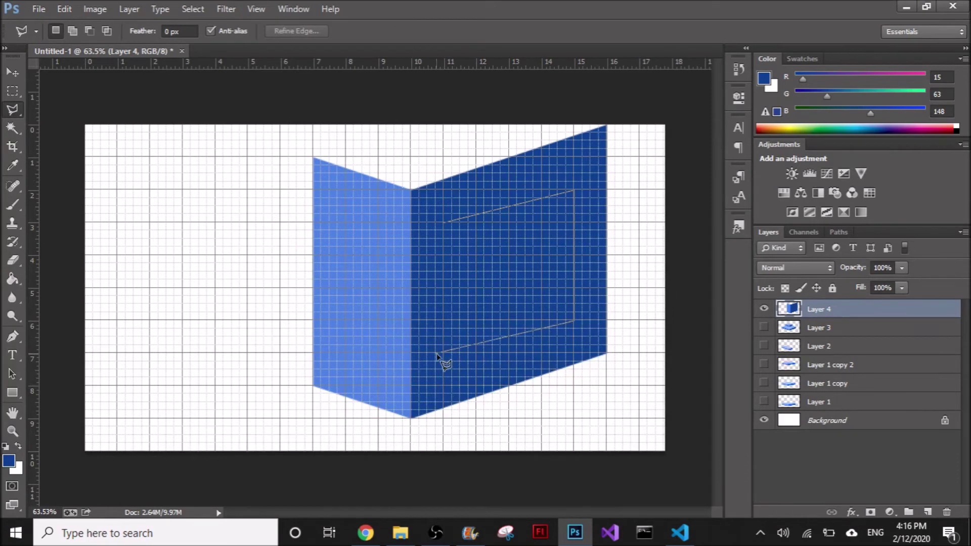
left_click(445, 222)
Cut a window out of the right face at ruler positions (11, 3), (15, 1.5), (15, 5.5) and (11, 7)
left_click(445, 221)
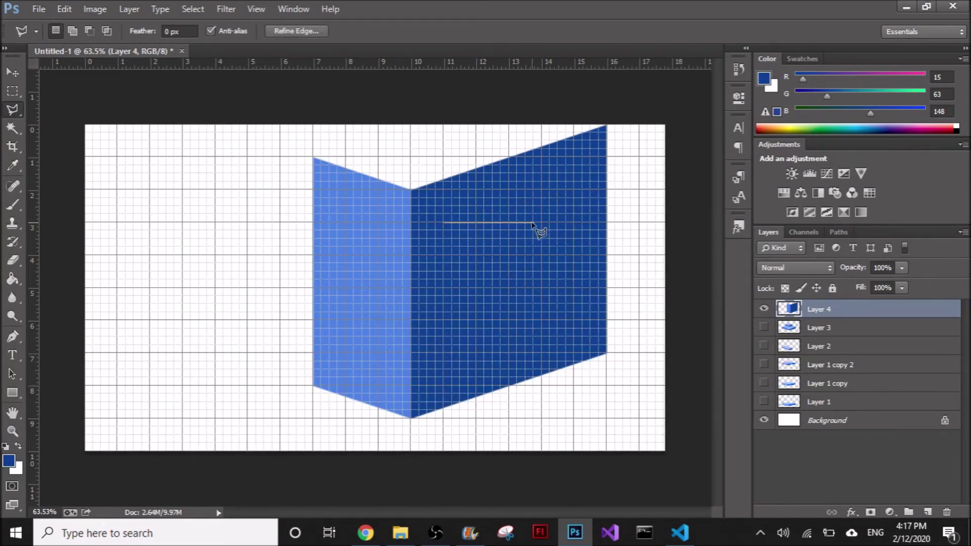
left_click(573, 175)
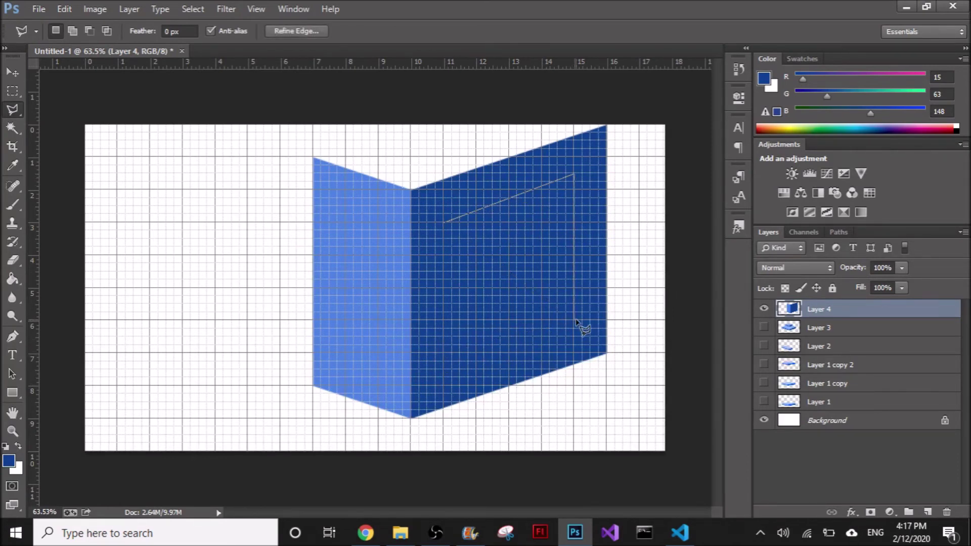
left_click(573, 305)
left_click(445, 352)
left_click(445, 221)
key("Delete")
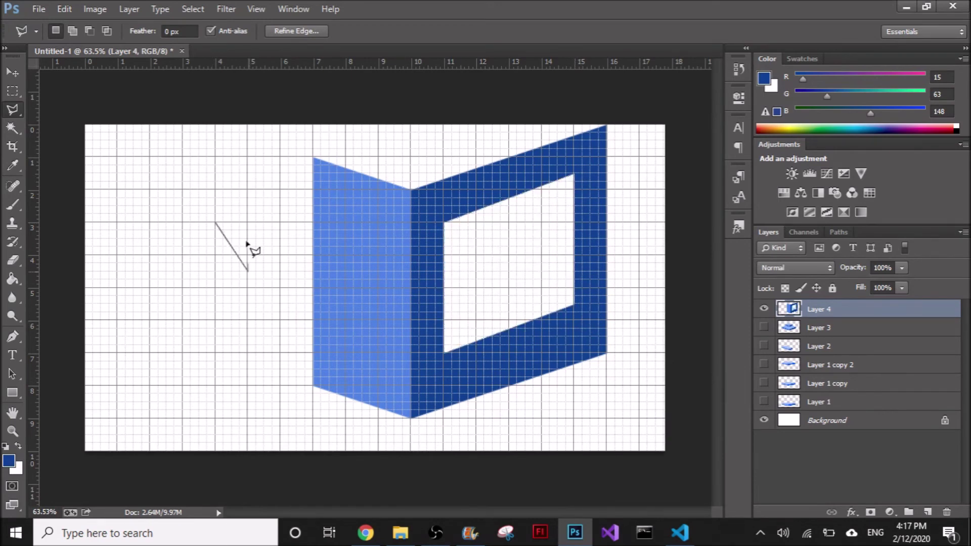
left_click(573, 305)
left_click(476, 272)
left_click(477, 211)
left_click(573, 304)
Select the inner wall behind the window, cornered at about ruler positions (15, 5.5), (12, 4.5), (12, 2) and (15.5, 0.75)
left_click(574, 304)
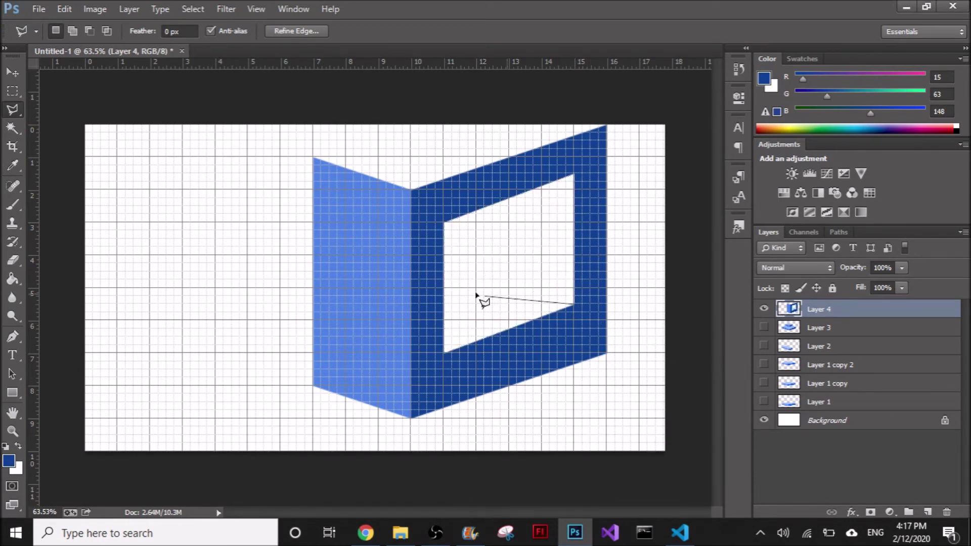
left_click(476, 272)
left_click(476, 214)
left_click(476, 191)
left_click(589, 152)
left_click(573, 305)
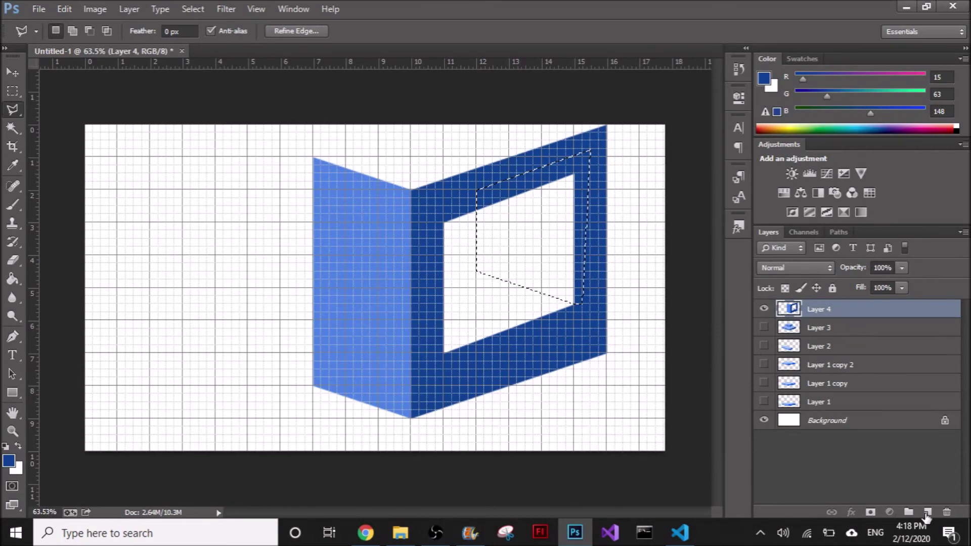
Add a new layer below Layer 4 and fill the inner wall selection with blue, RGB 74, 130, 228
left_click(927, 512)
left_click_drag(860, 309, 859, 334)
left_click(9, 461)
left_click(355, 355)
left_click(550, 111)
Select the inner floor behind the window with the Polygonal Lasso, starting at (12, 4.5), and fill it with light blue, RGB 140, 180, 251
key("l")
left_click(476, 271)
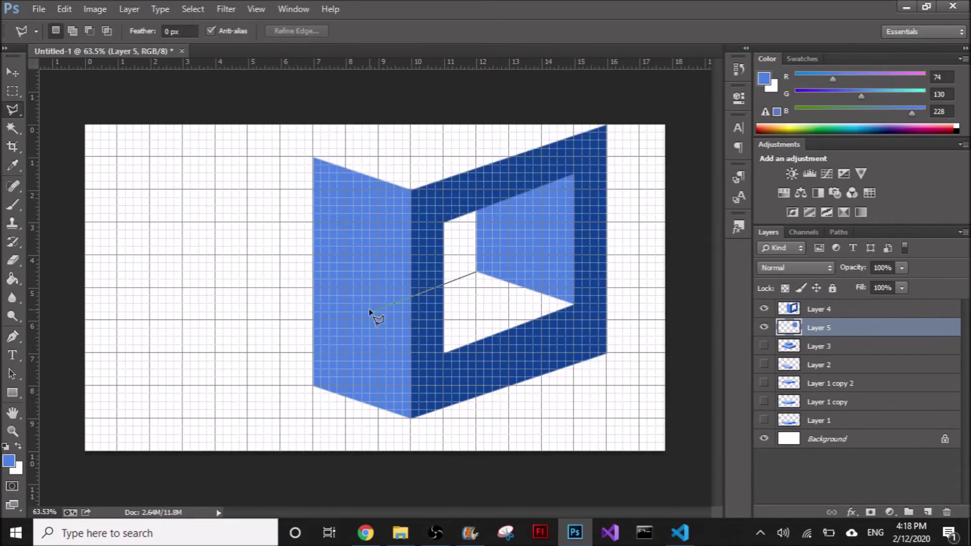
left_click(371, 312)
left_click(436, 377)
left_click(589, 313)
left_click(582, 279)
left_click(476, 271)
left_click(7, 462)
key("g")
left_click(491, 318)
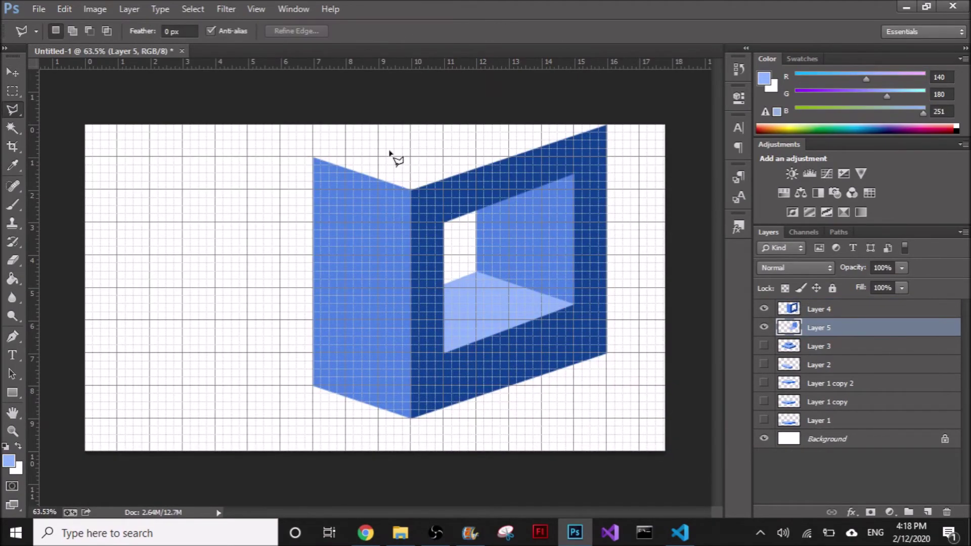
Fill the top face at ruler positions (7, 1), (10, 0), (16, 0) and (10, 2) with the same light blue, deselect, and hide the grid
left_click(313, 158)
left_click(411, 124)
left_click(607, 125)
left_click(411, 190)
left_click(314, 158)
key("alt+BackSpace")
key("ctrl+d")
key("m")
key("ctrl+apostrophe")
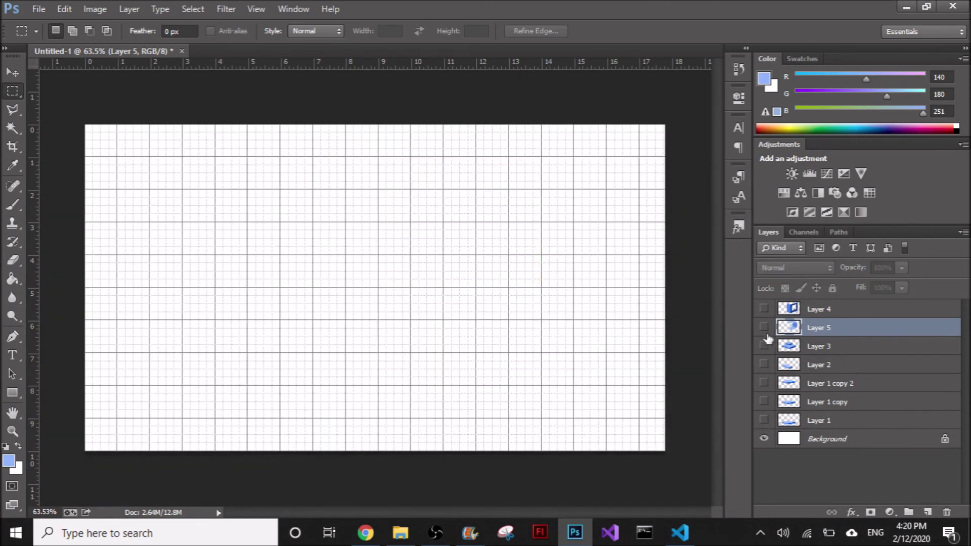
Add a new layer above Layer 4 and select a narrow face at ruler positions (9, 7.75), (9.75, 7.5), (9.75, 4) and (9, 4.25)
left_click(825, 430)
left_click(819, 309)
key("l")
scroll(382, 400, "up", 3)
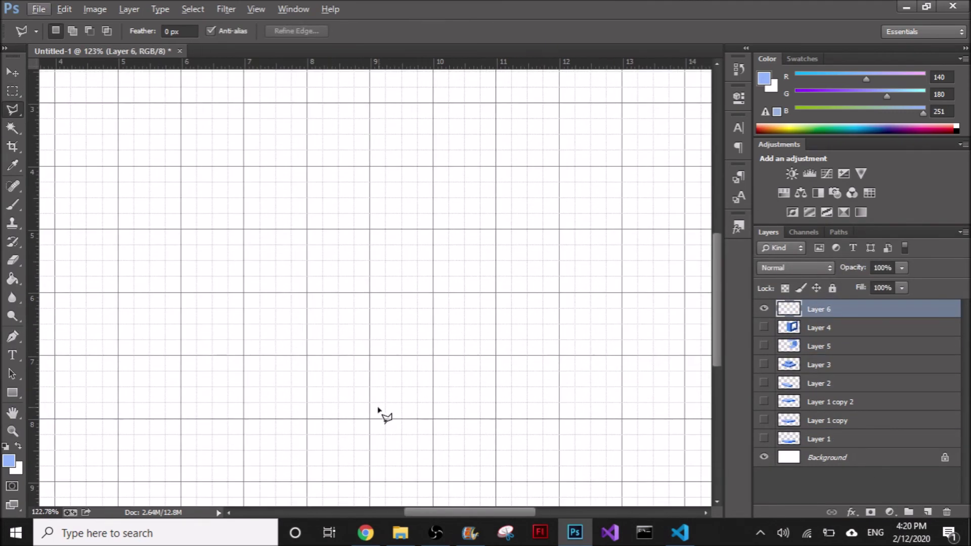
left_click(370, 403)
left_click(417, 388)
left_click(418, 166)
left_click(370, 182)
left_click(370, 403)
Fill the selected narrow face with dark blue, RGB 26, 76, 163, and deselect it
left_click(8, 461)
left_click(383, 173)
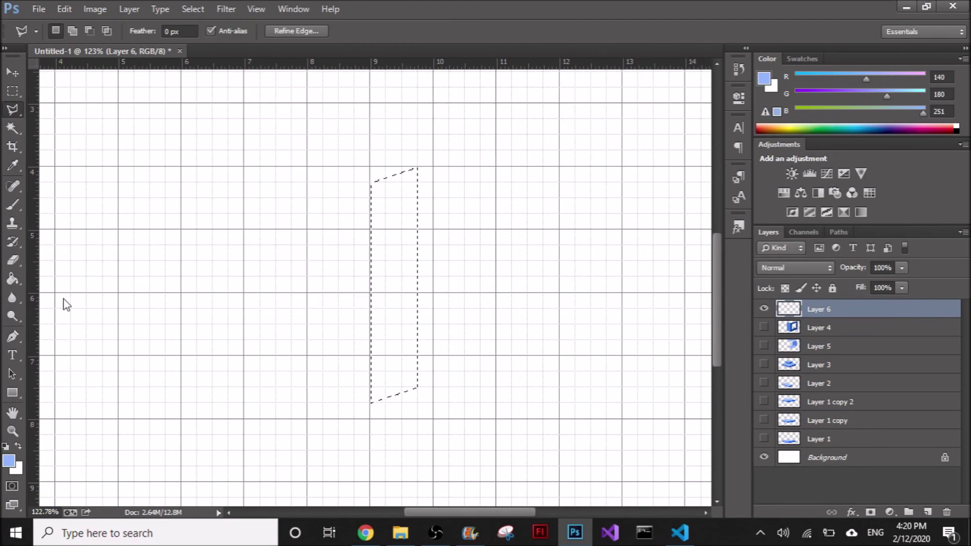
left_click(13, 278)
left_click(394, 283)
Start a Polygonal Lasso selection of the adjoining left face at ruler position (9, 7.75)
left_click(370, 403)
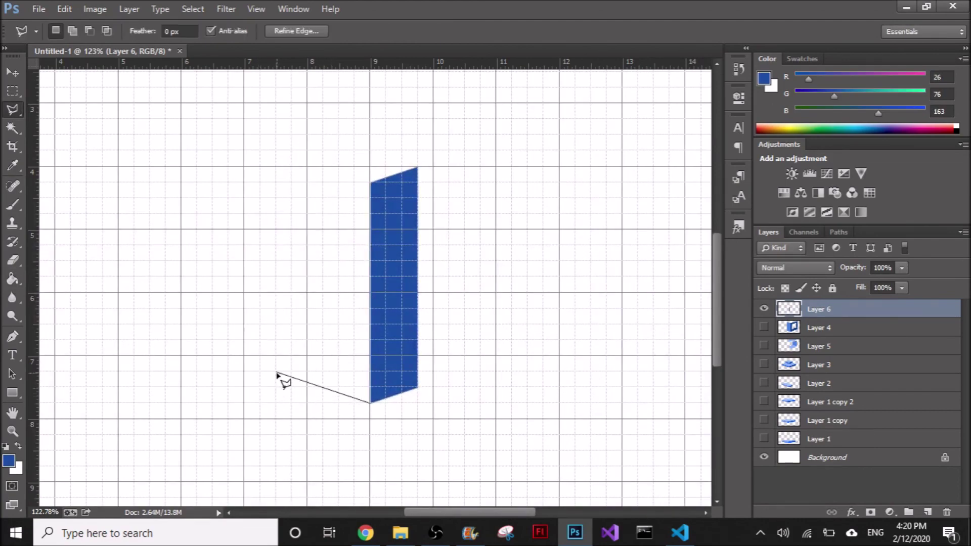